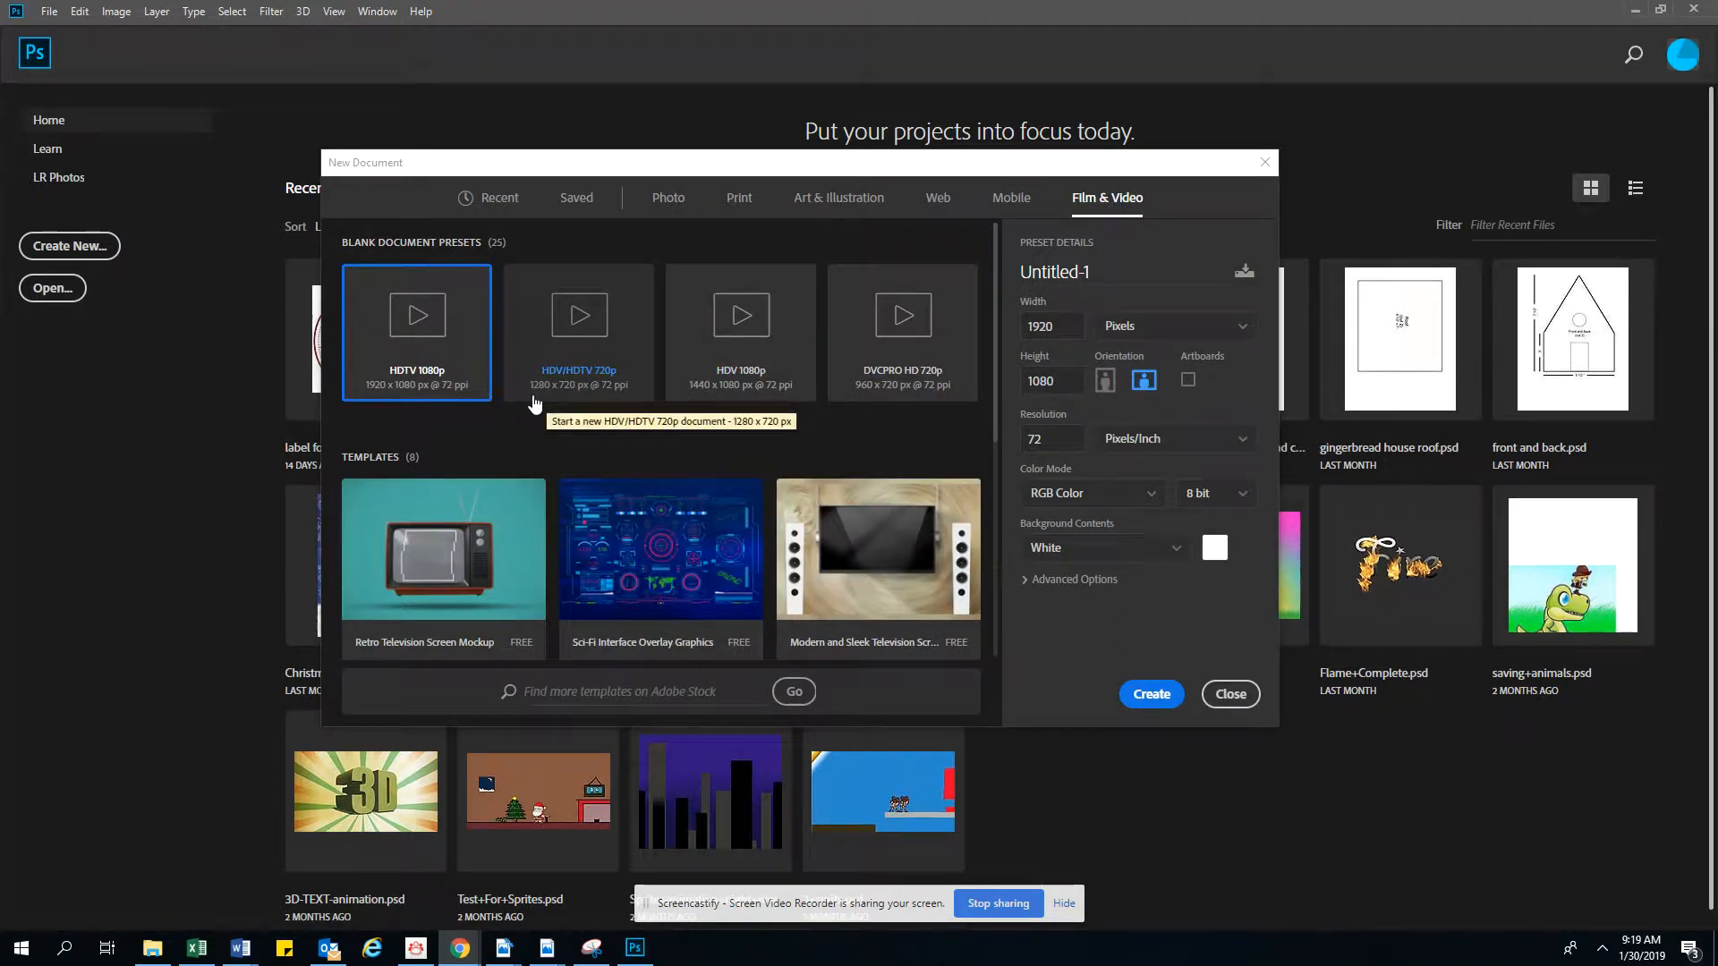
# Create a film and video document named "simple timeline animation" from the HDV/HDTV 720p preset and close the Timeline panel group.
pyautogui.click(667, 427)
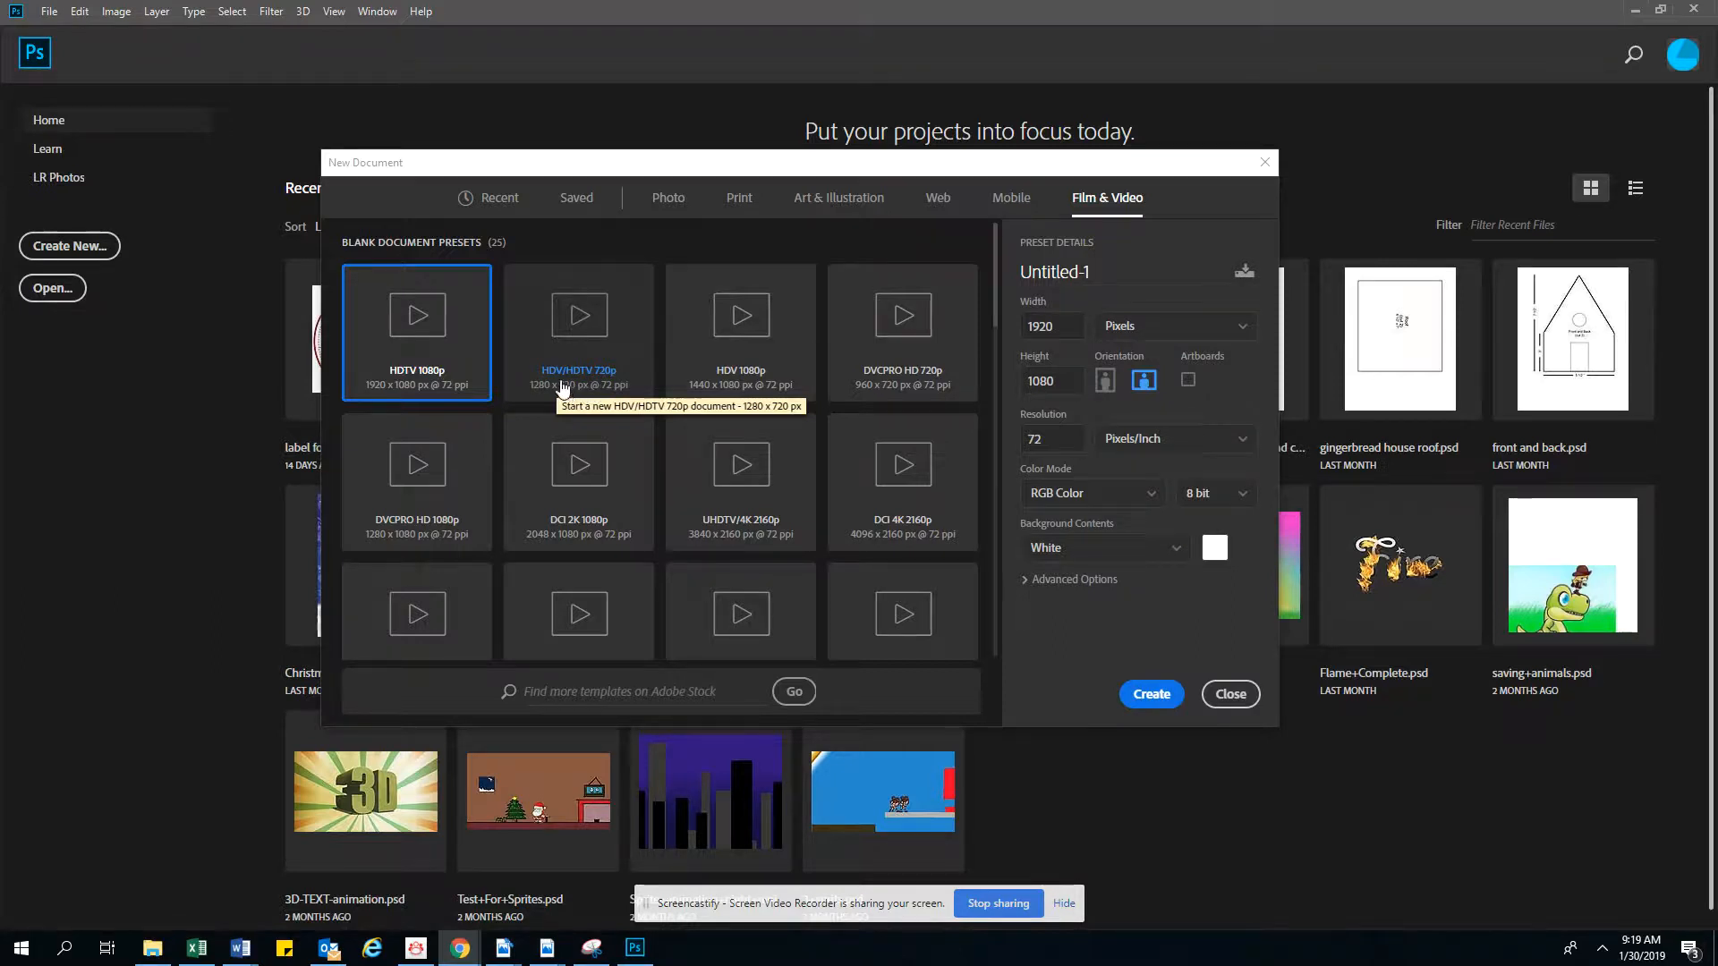
pyautogui.click(586, 355)
pyautogui.click(1074, 271)
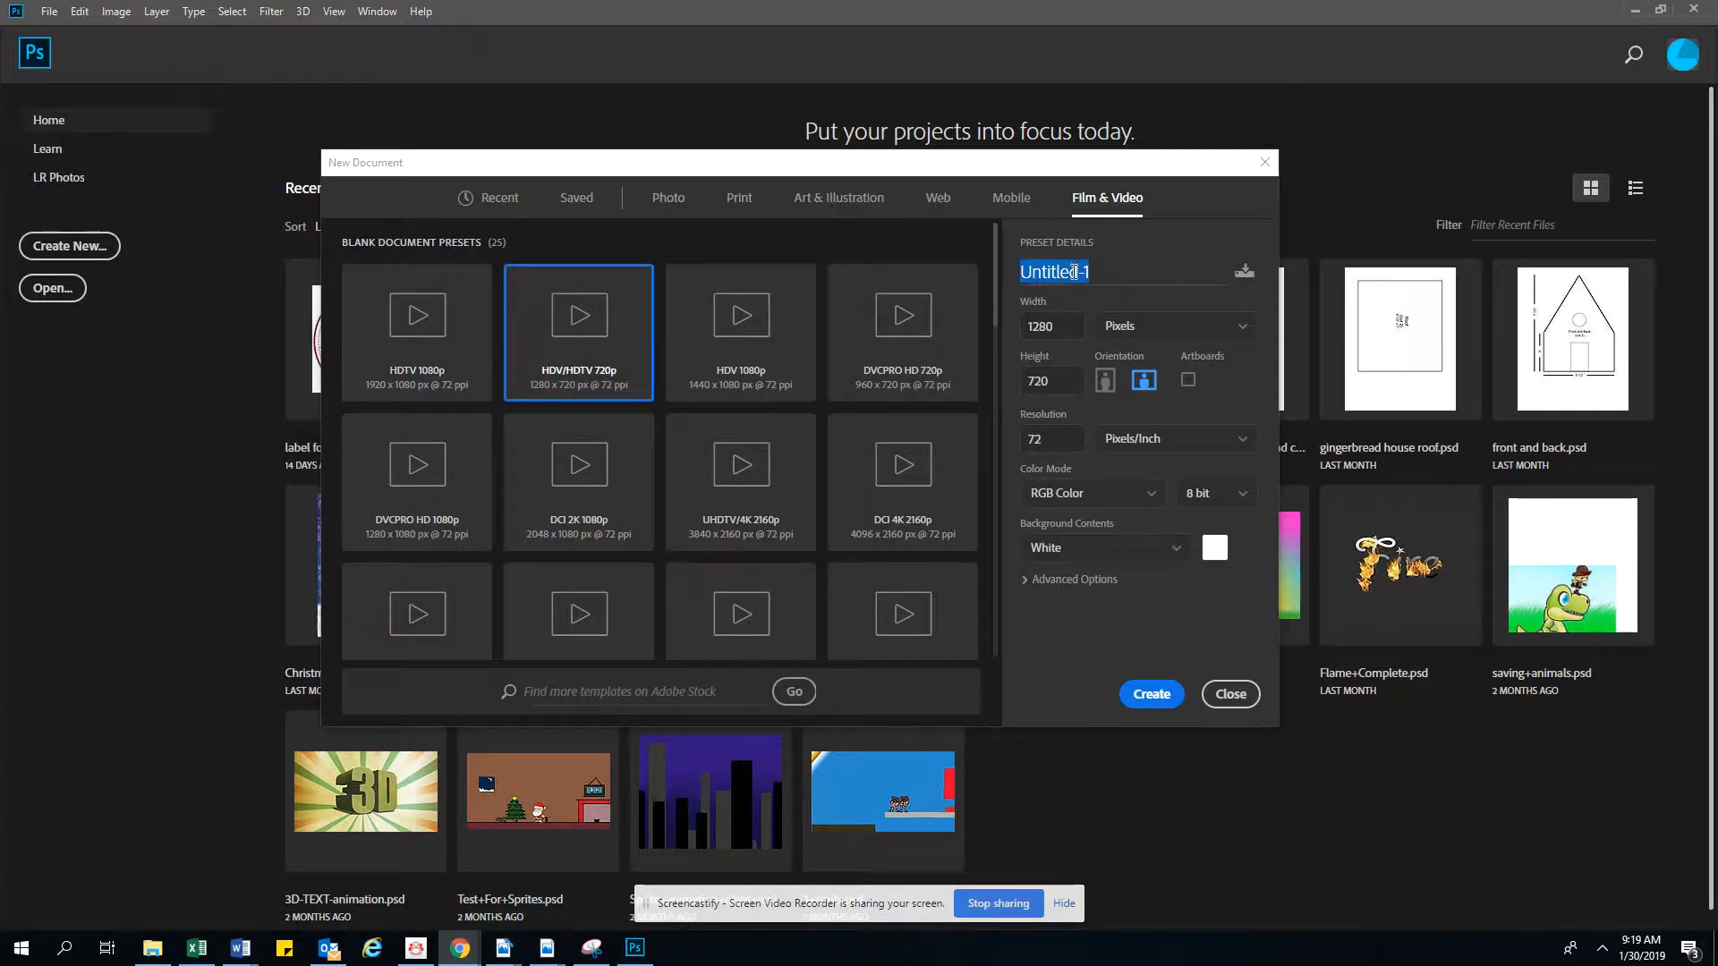
pyautogui.write('simple')
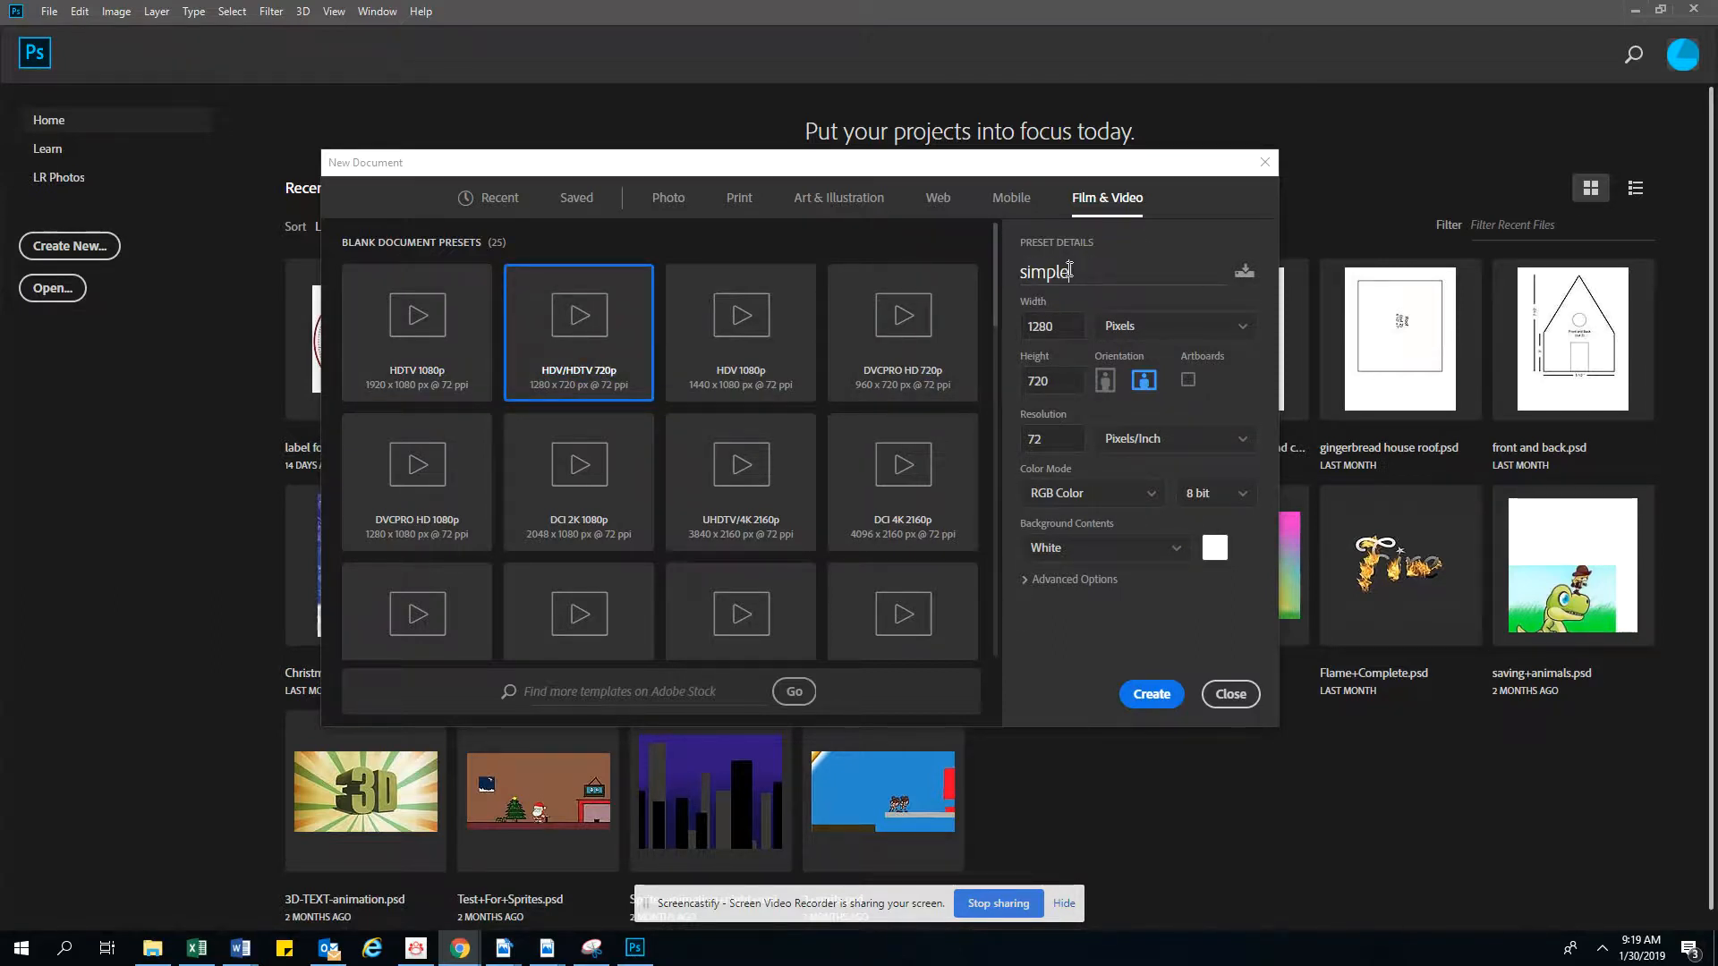
pyautogui.write(' timeline animation')
pyautogui.click(1069, 270)
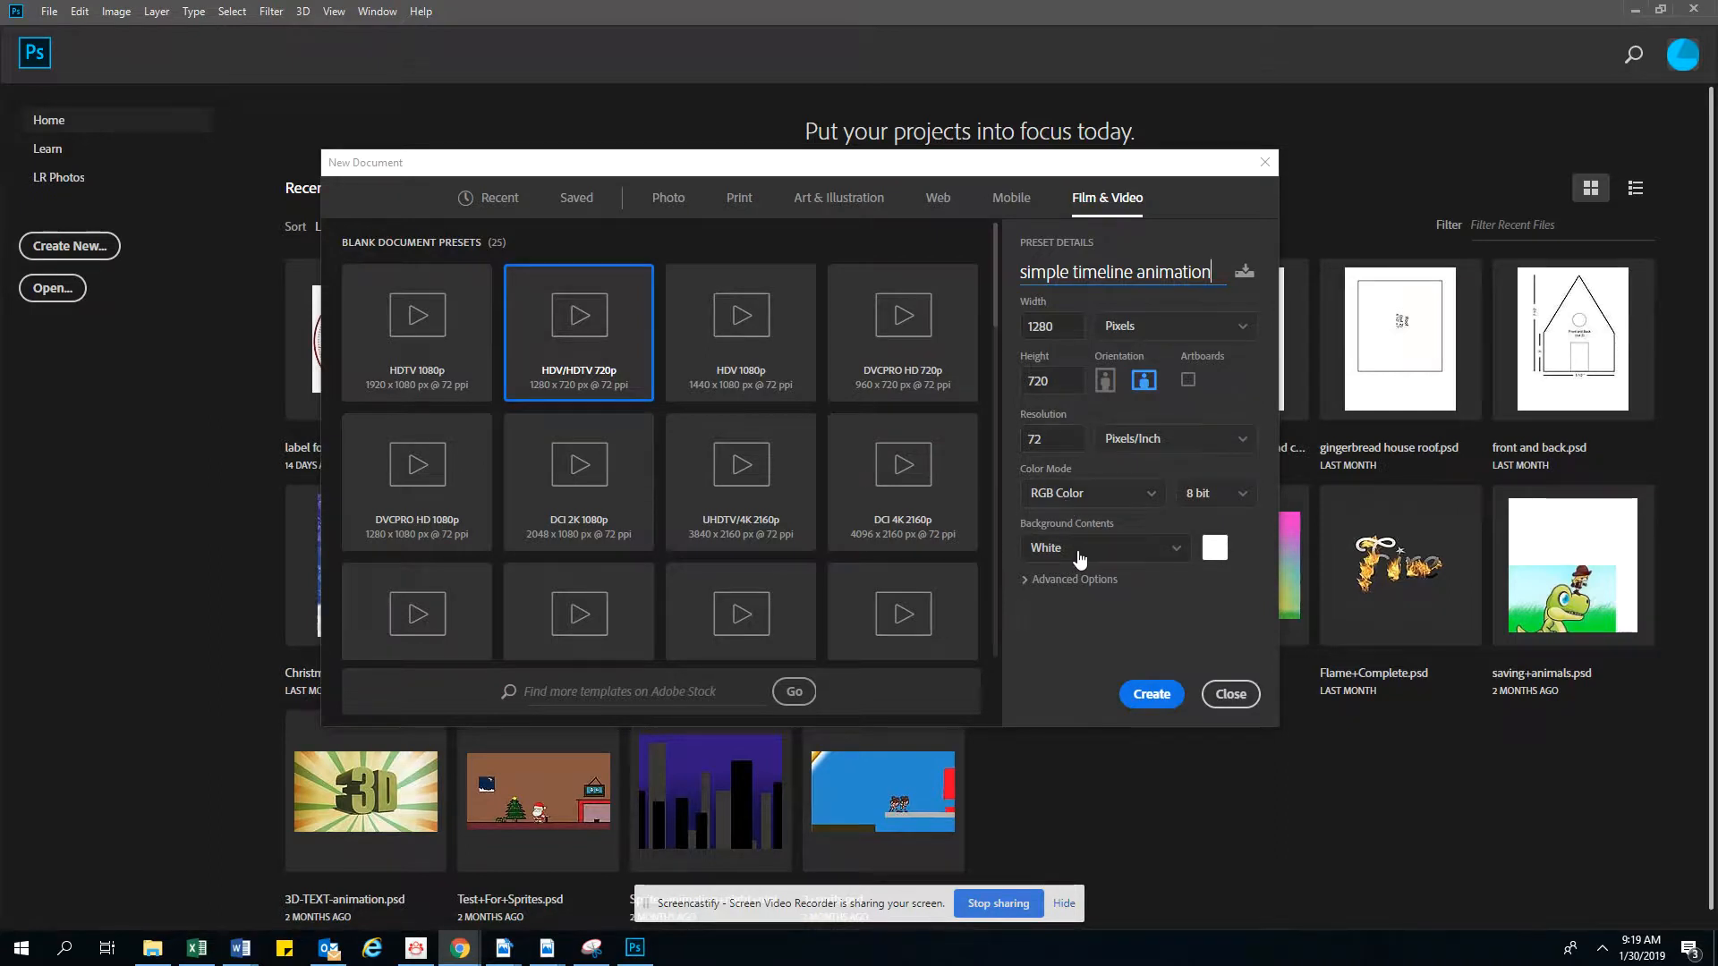
pyautogui.click(1158, 697)
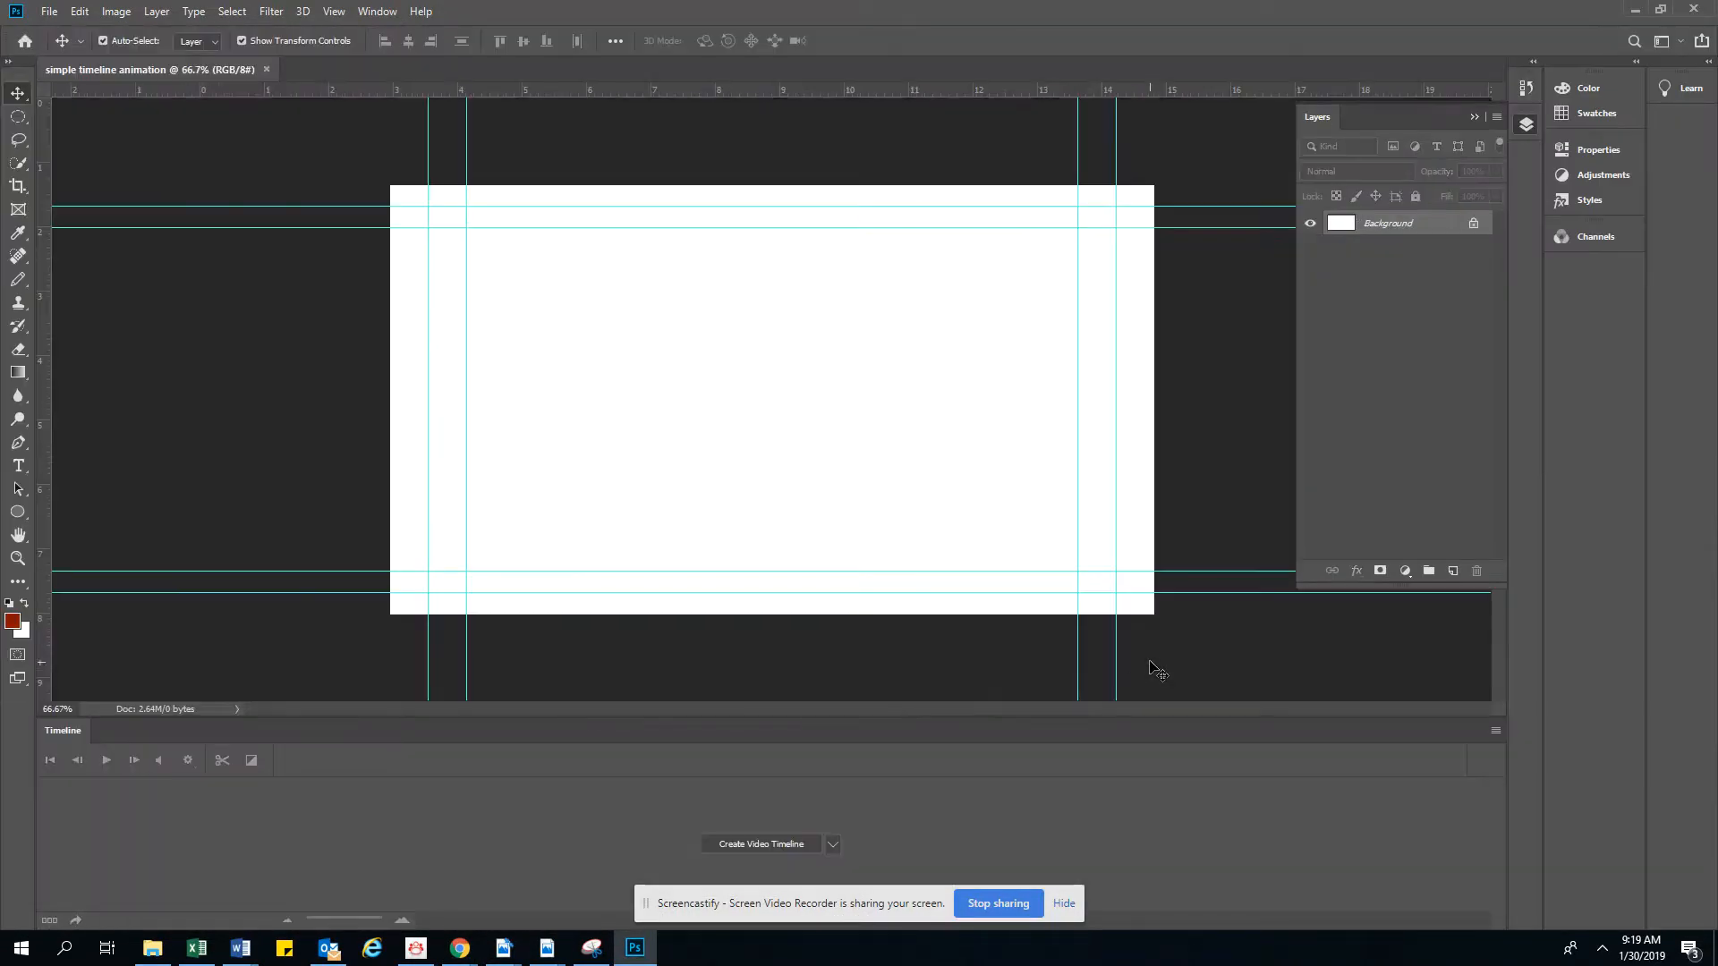
pyautogui.click(1496, 730)
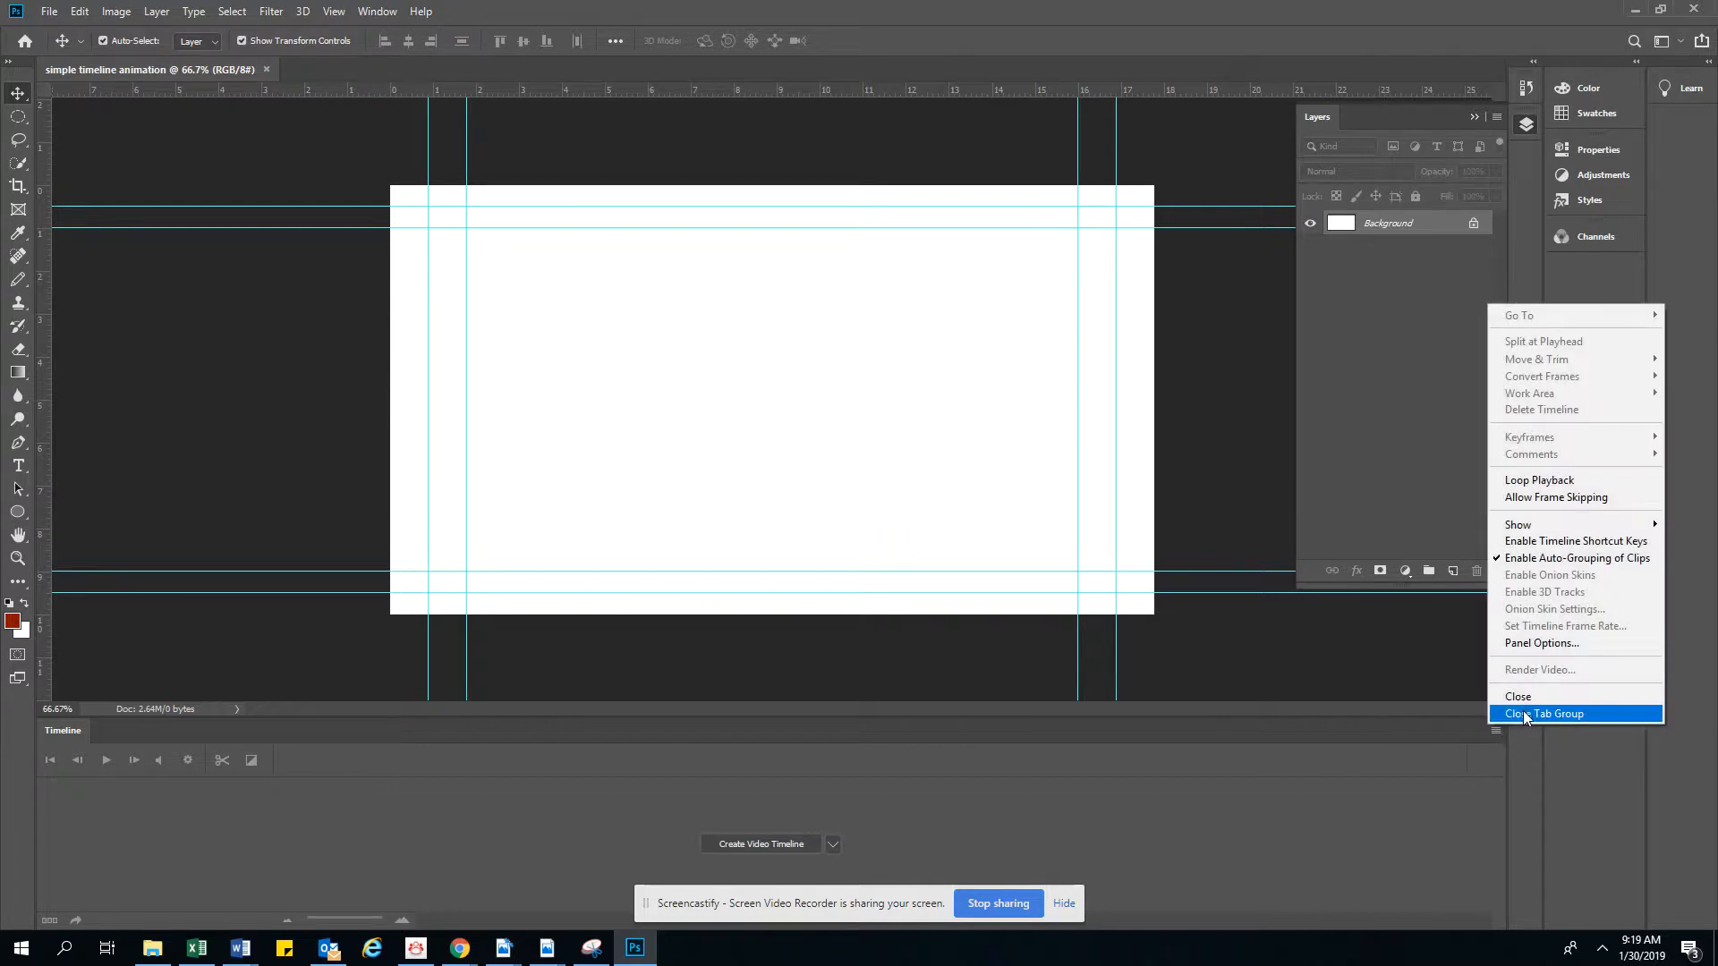
pyautogui.click(1528, 714)
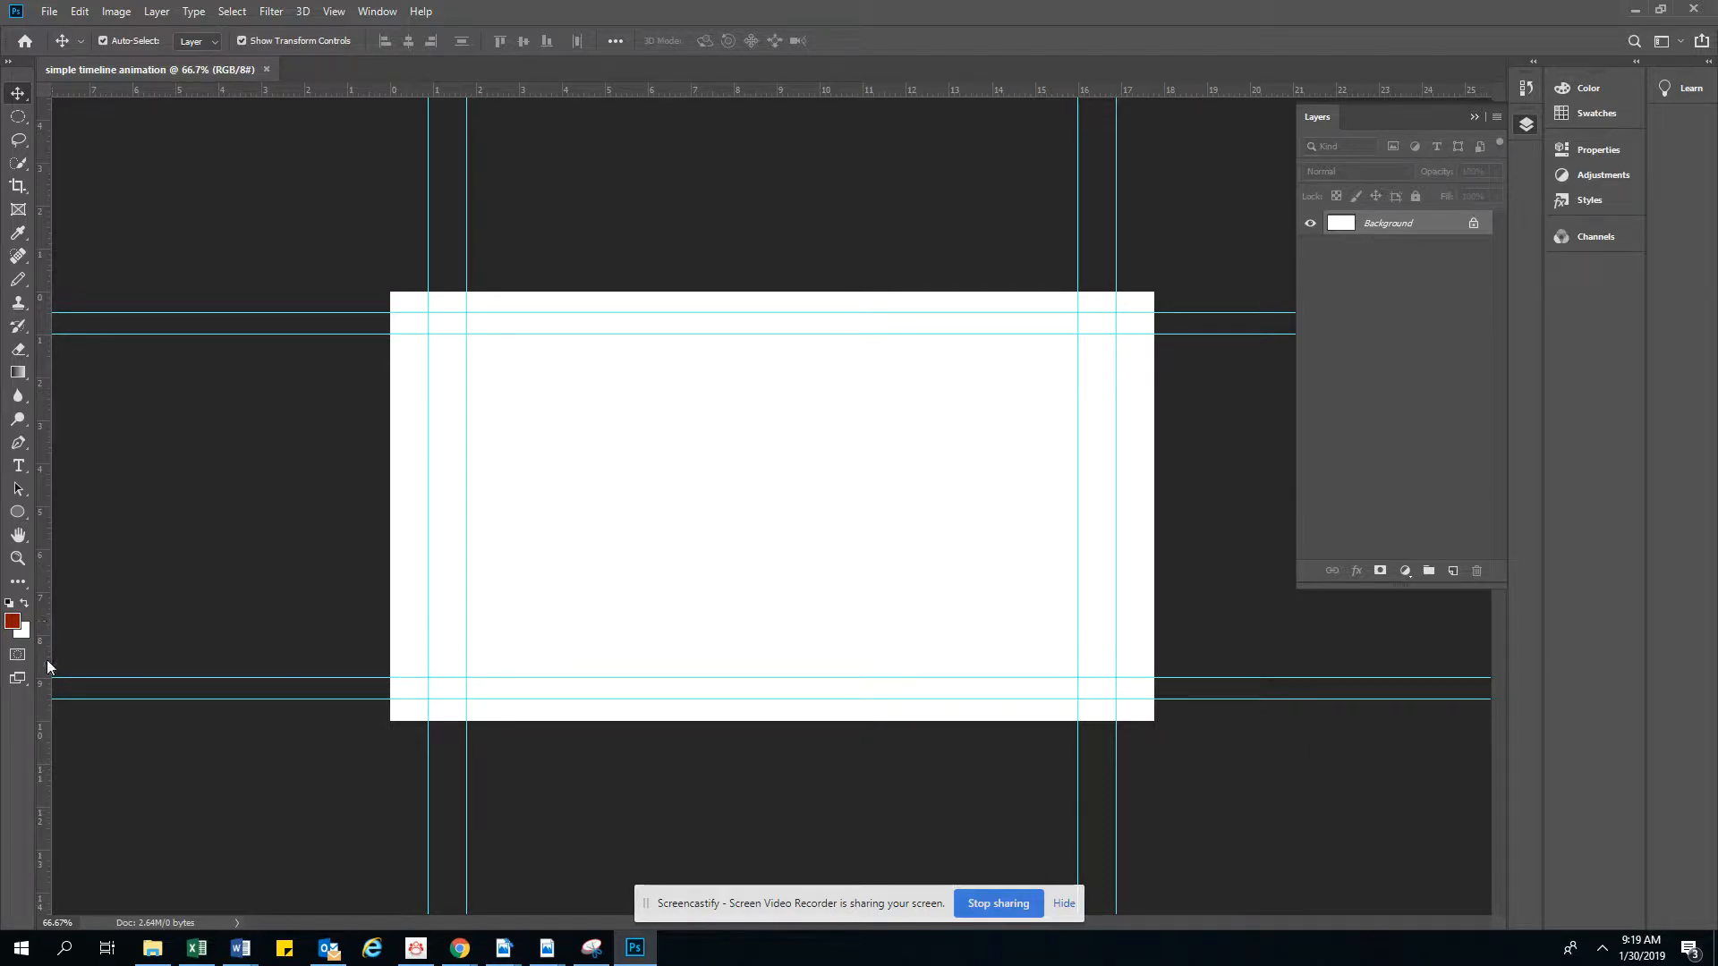
# Draw a dark red circle about 2 in wide near the canvas's left edge on a new layer, using the Ellipse tool in Pixels mode.
pyautogui.click(17, 511)
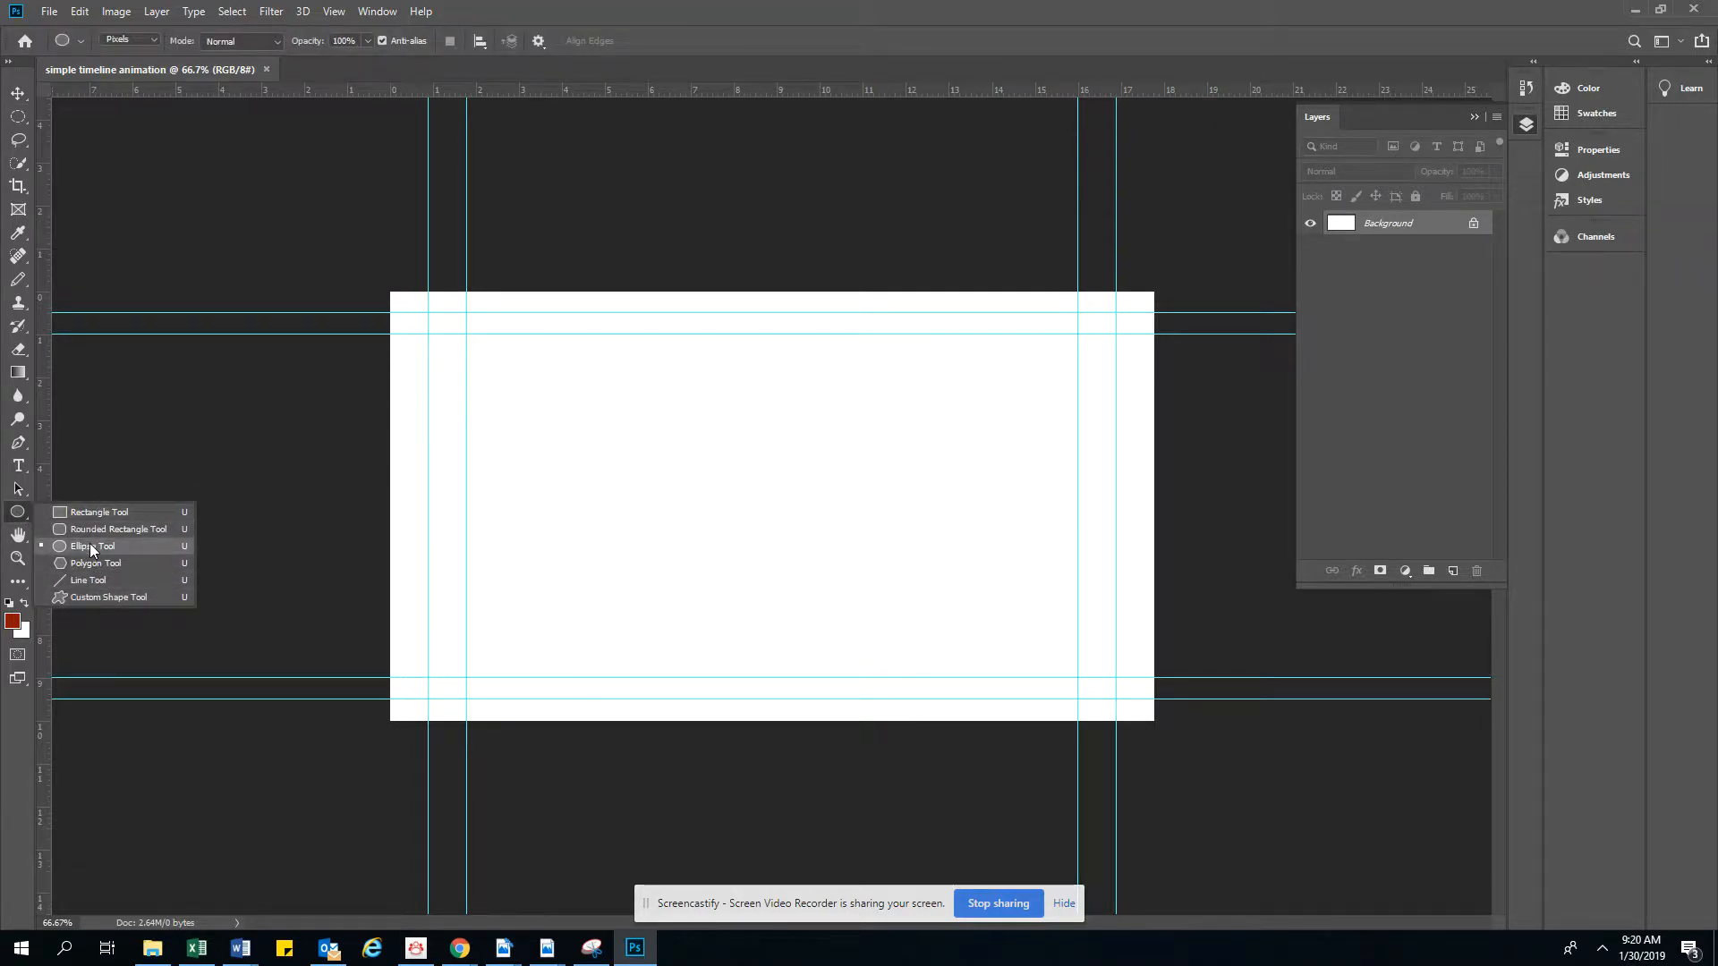
pyautogui.click(92, 547)
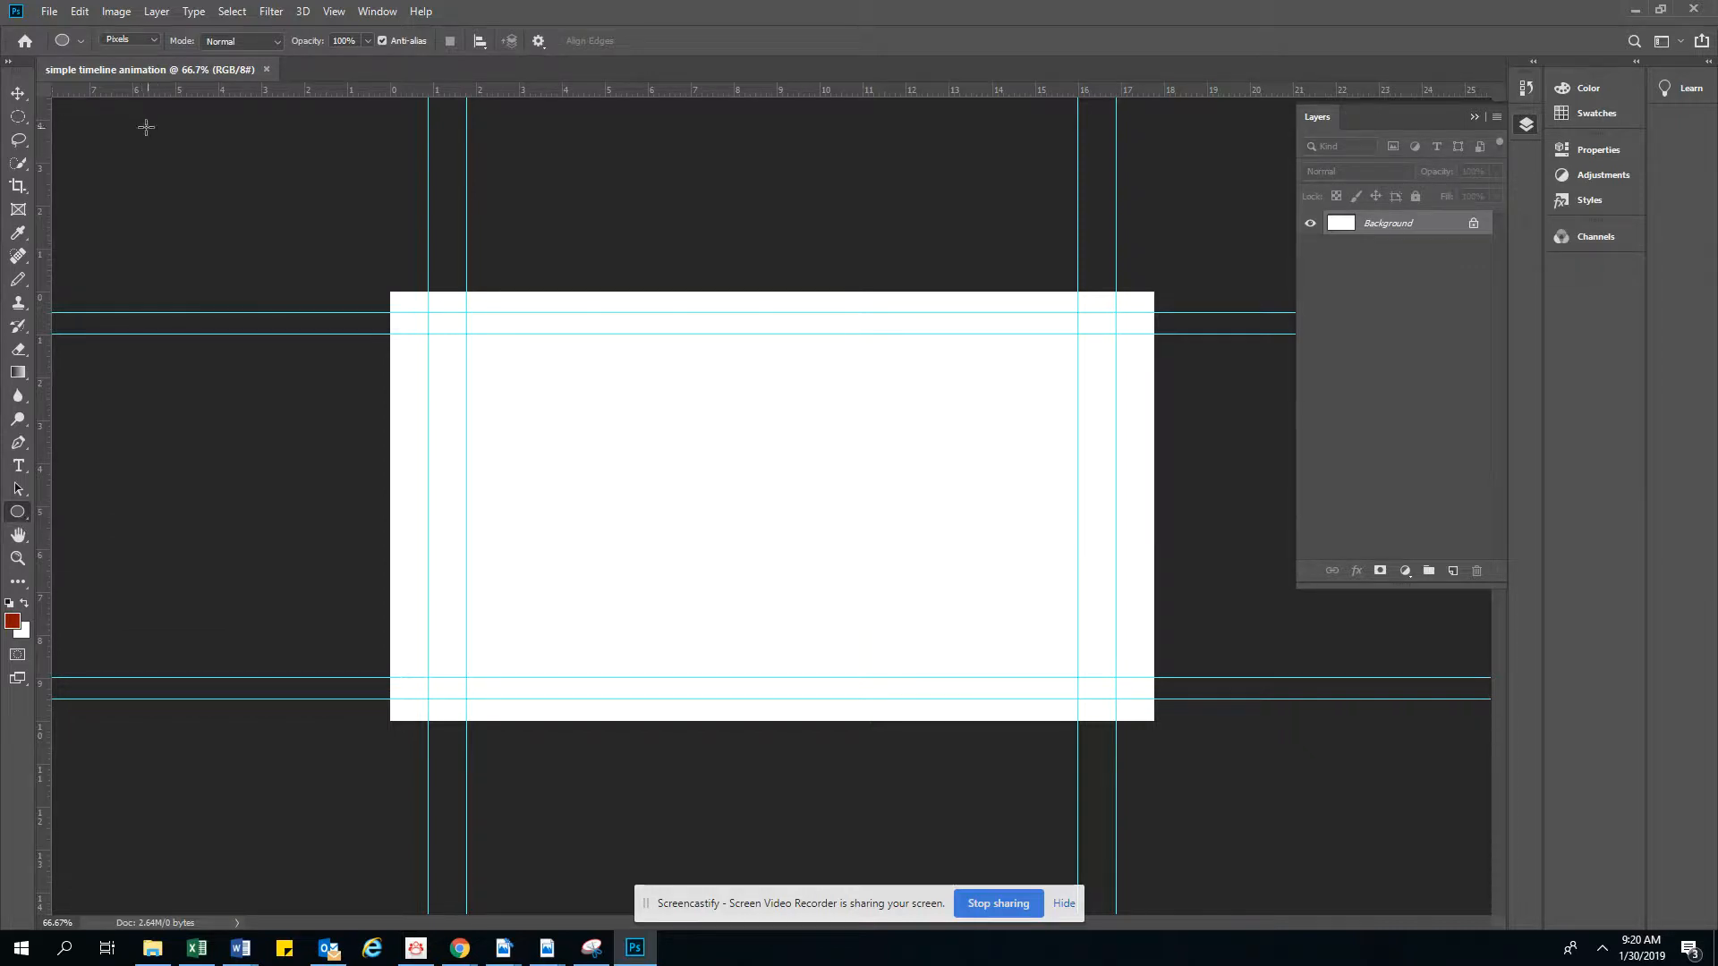
pyautogui.click(123, 39)
pyautogui.click(1452, 572)
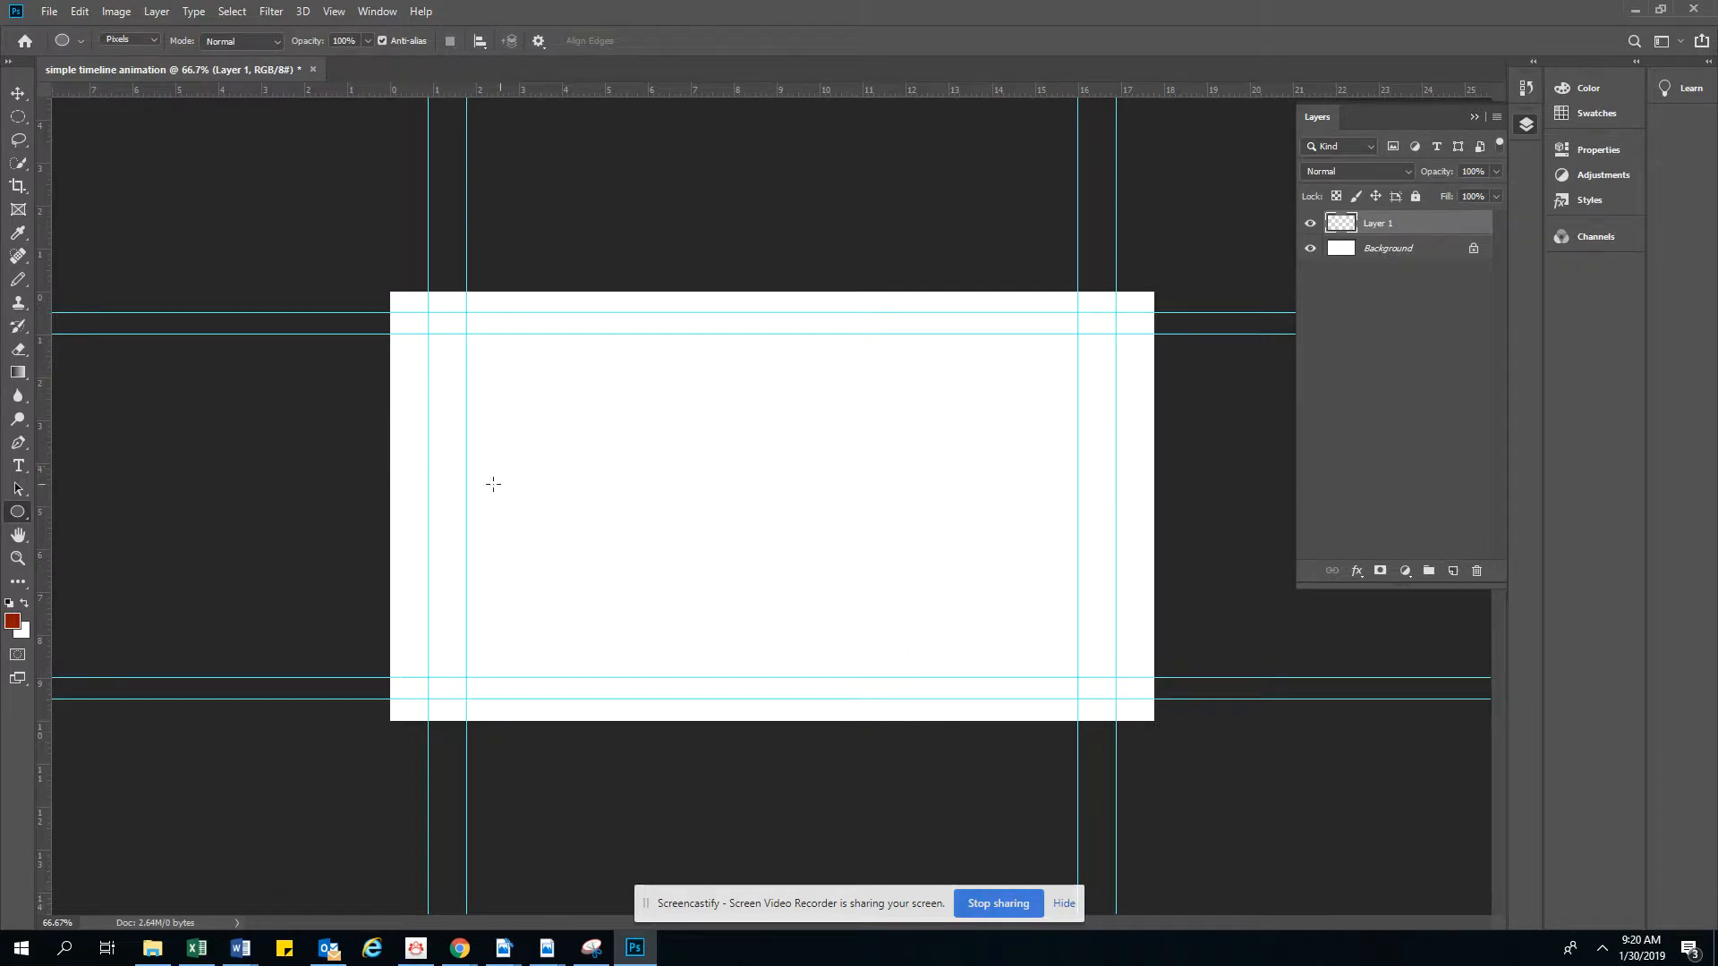
pyautogui.moveTo(399, 436); pyautogui.dragTo(510, 538)
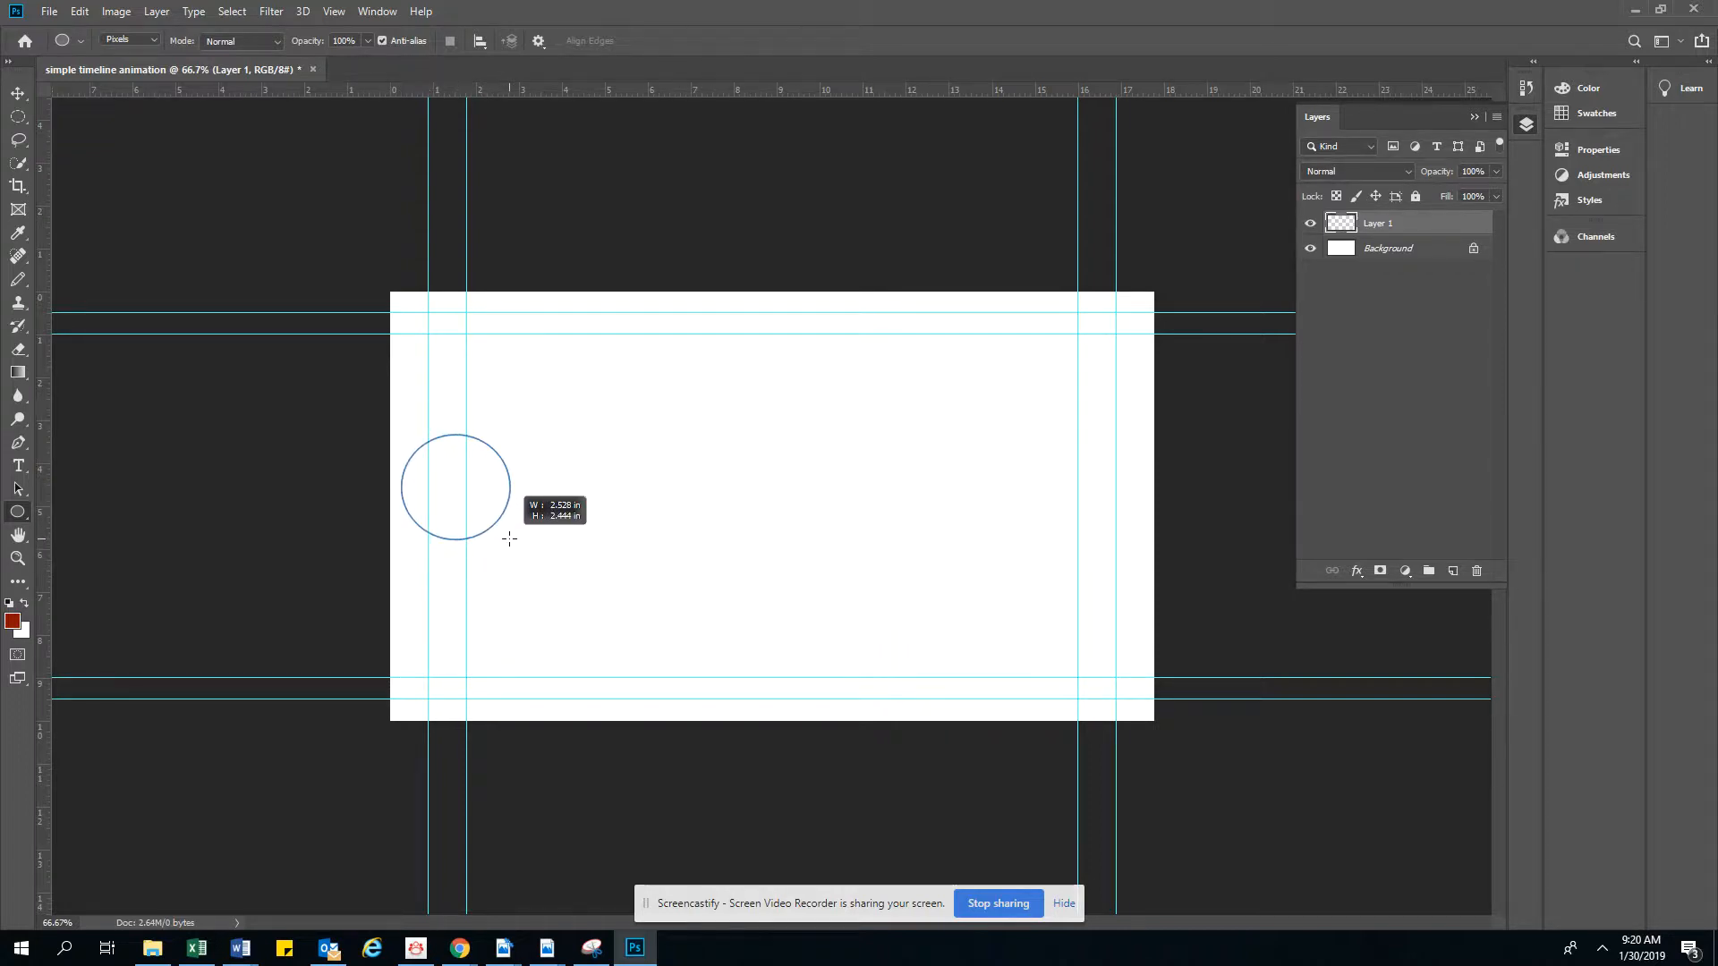
pyautogui.moveTo(509, 539); pyautogui.dragTo(489, 525)
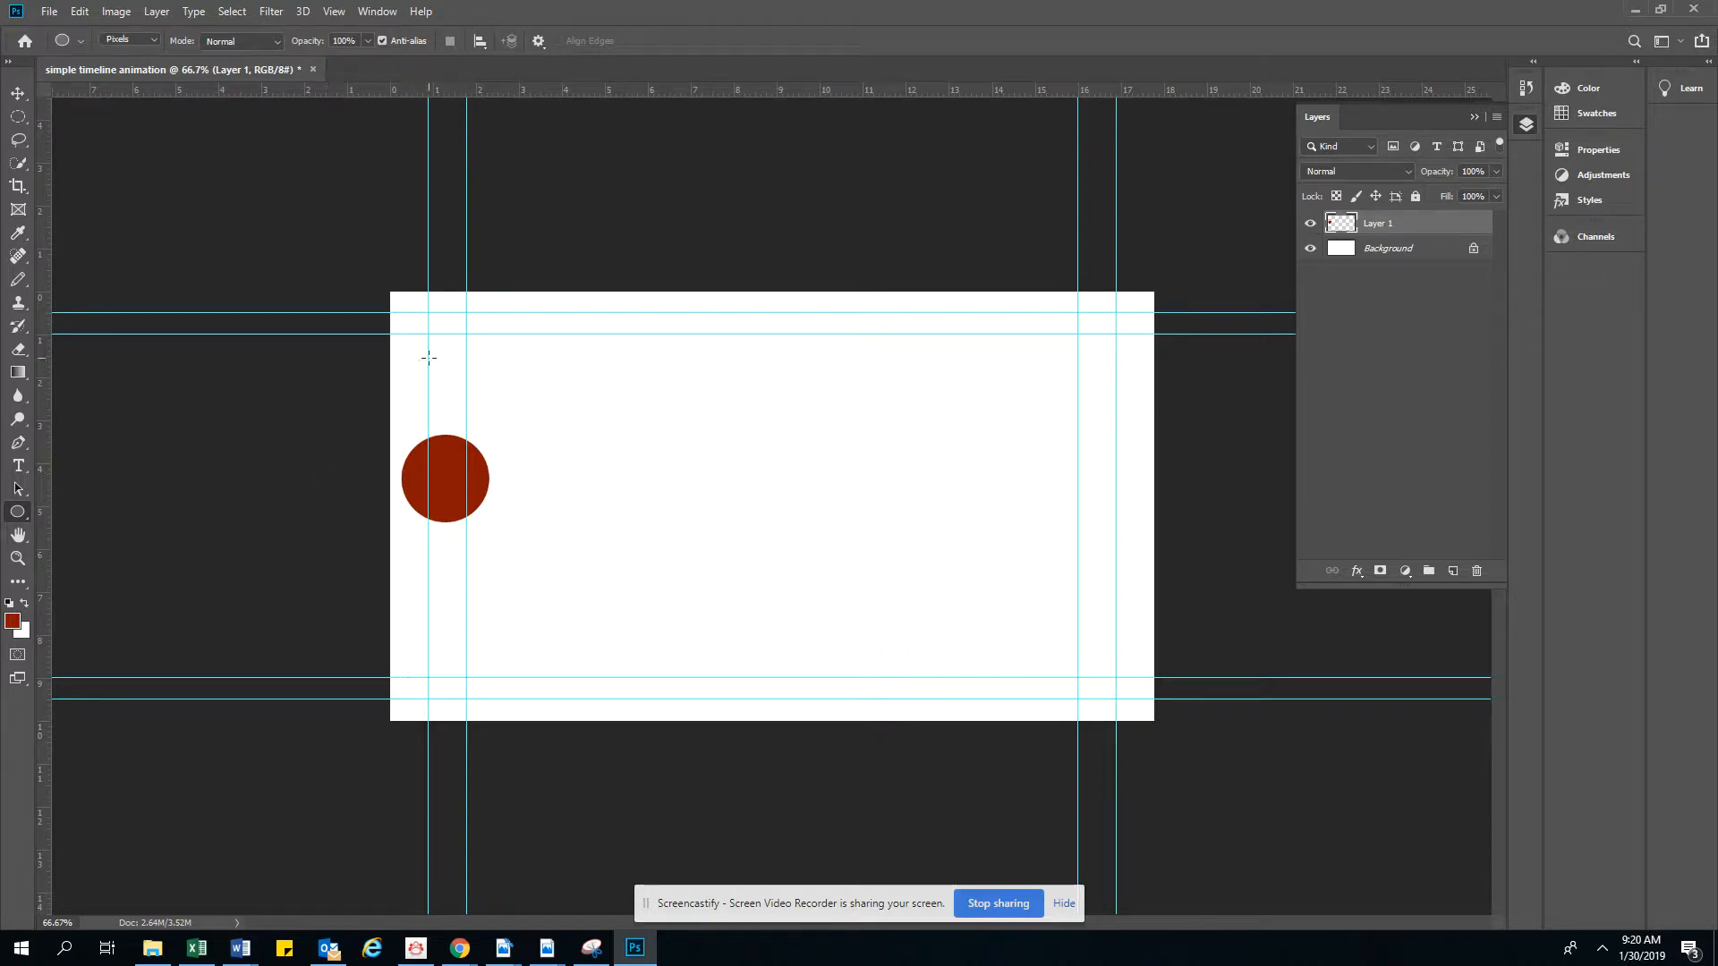
# Show the Timeline panel and create a video timeline for the document.
pyautogui.click(377, 13)
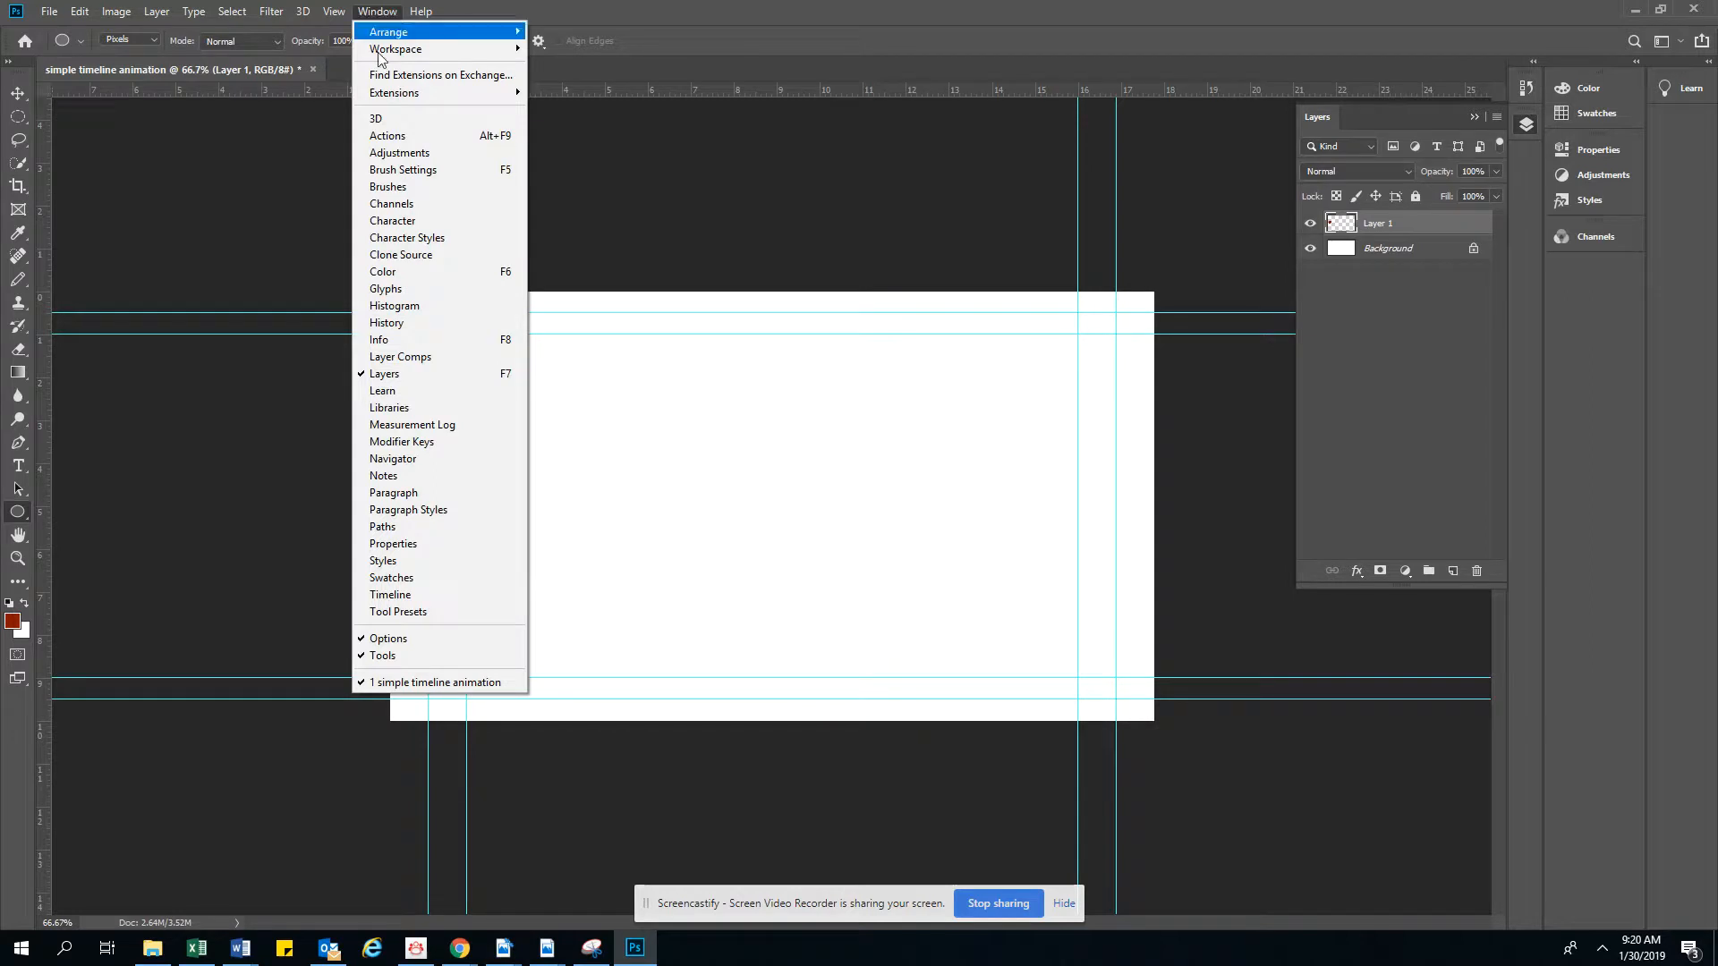
pyautogui.click(428, 596)
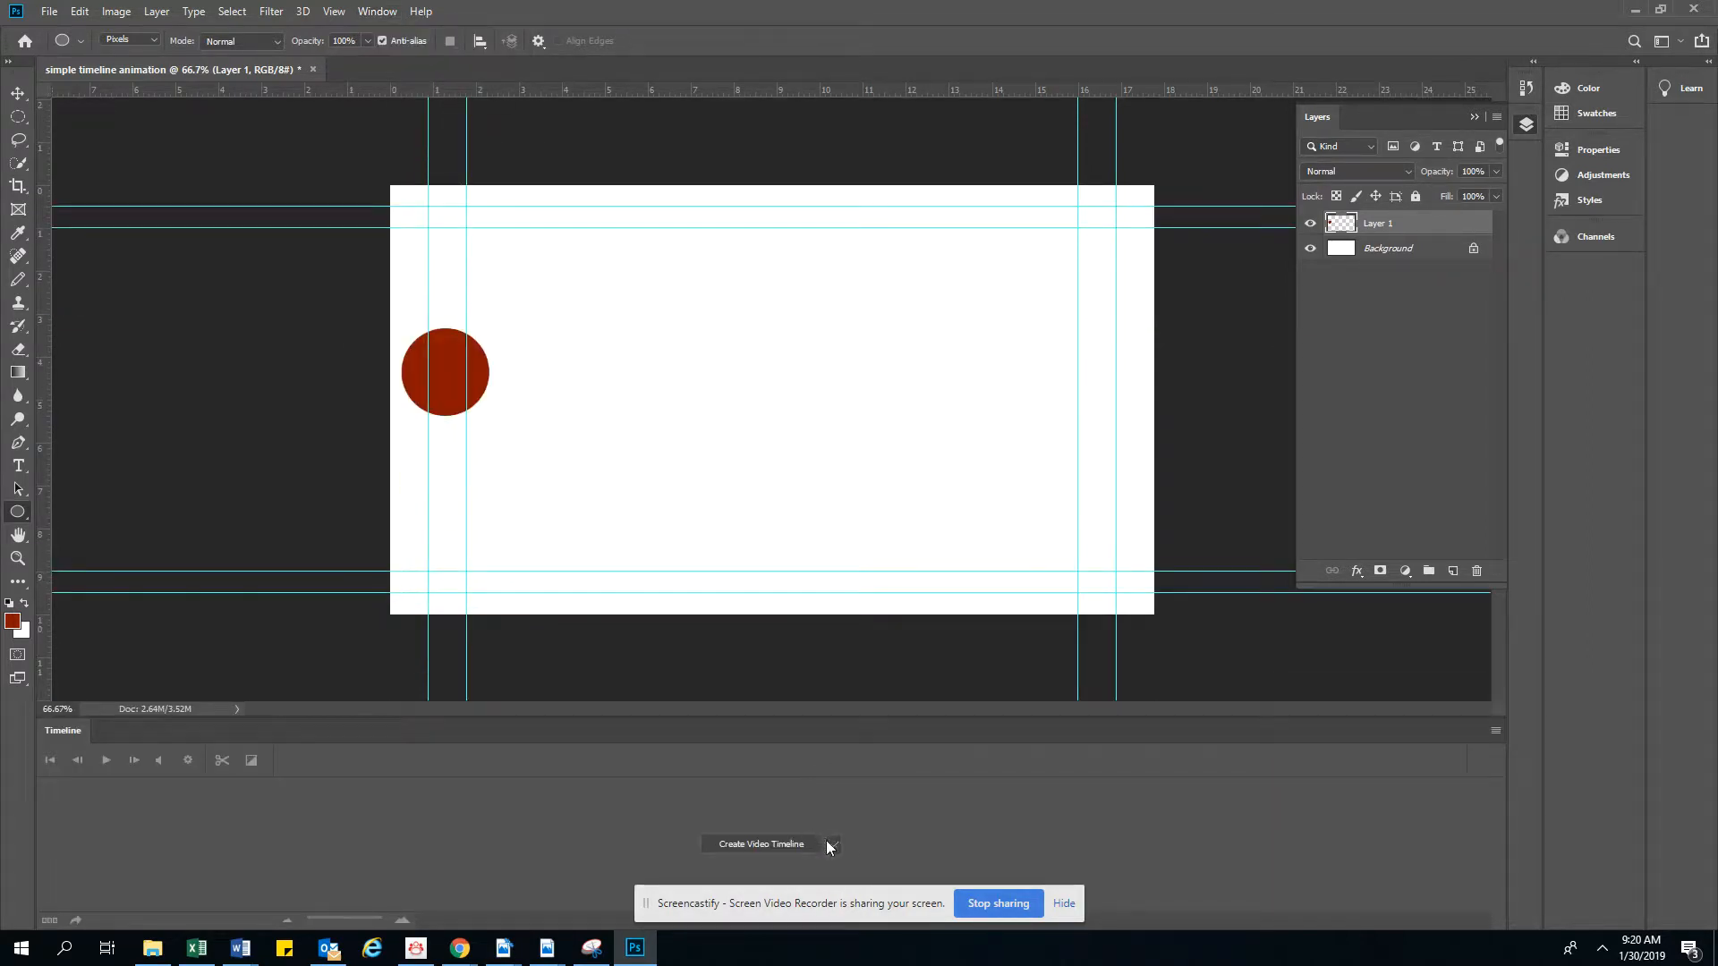
pyautogui.click(830, 845)
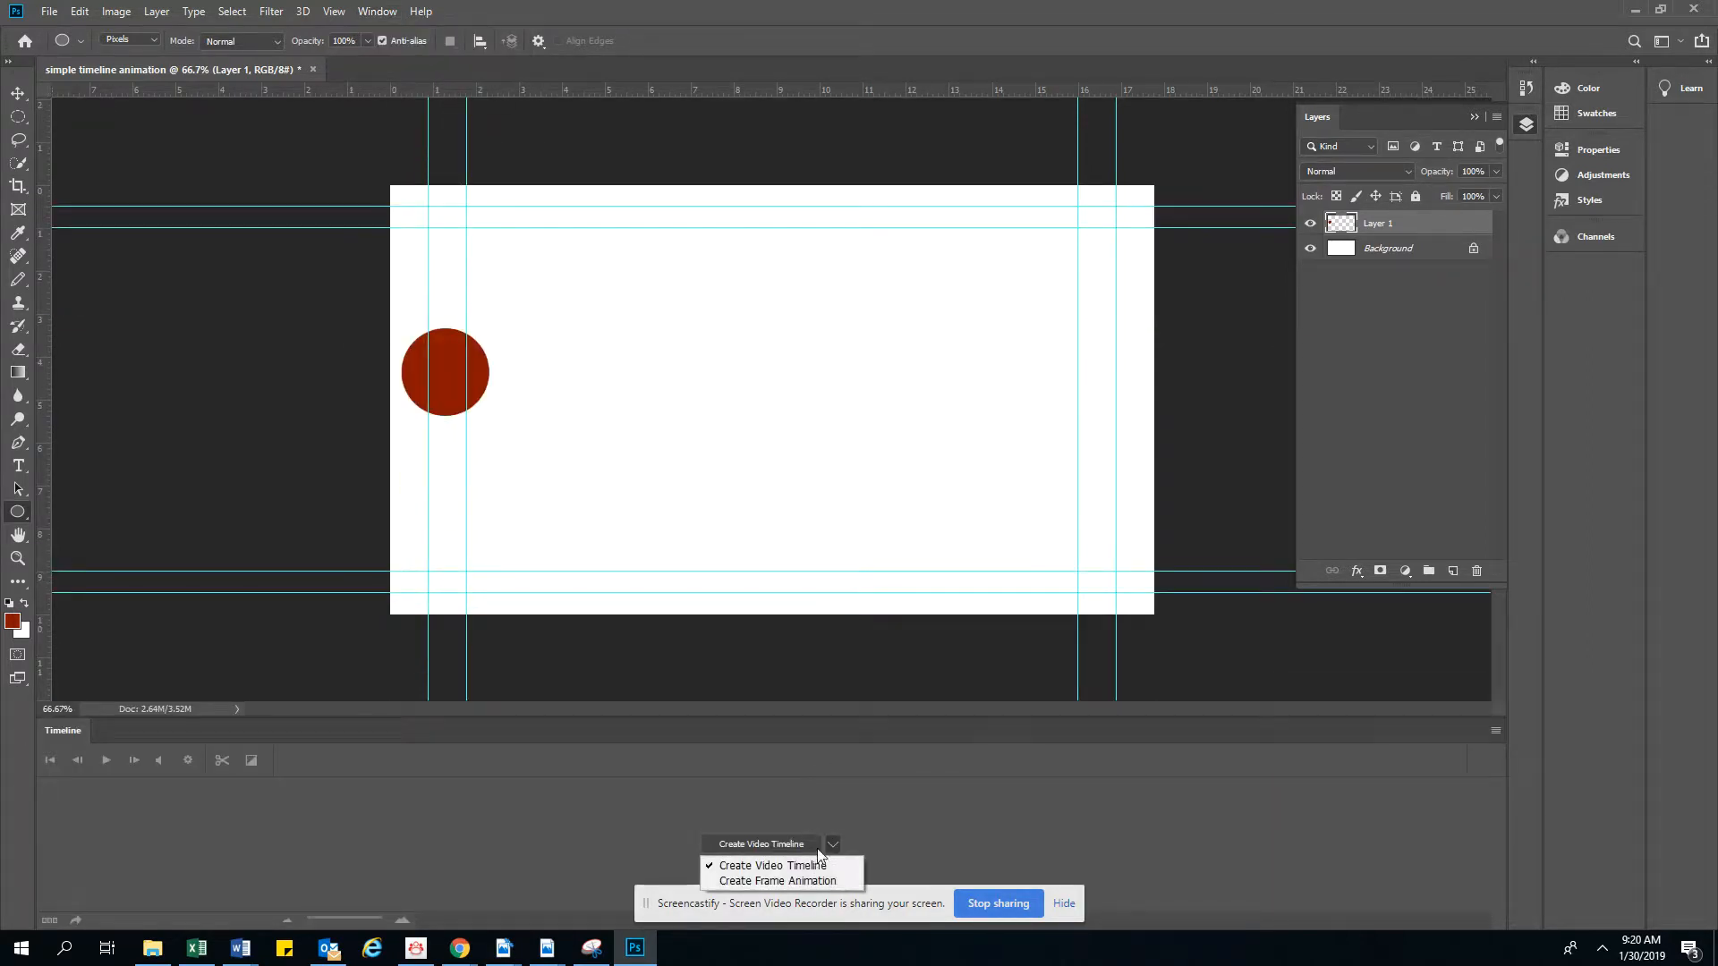
pyautogui.click(773, 866)
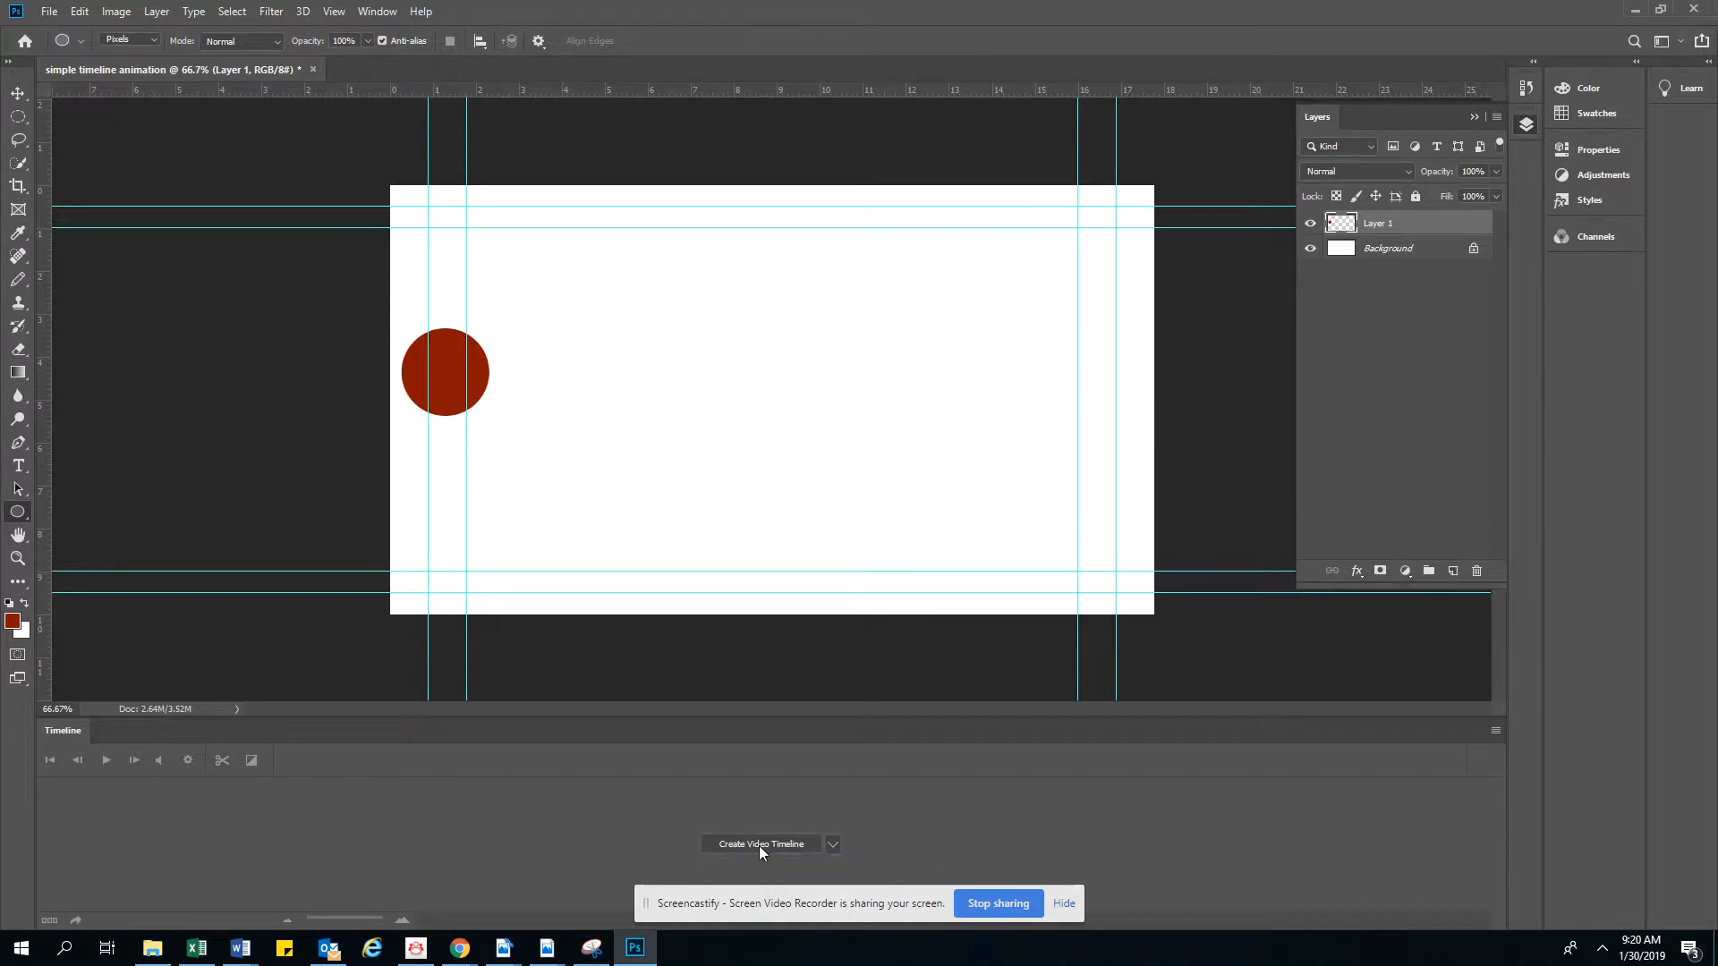
pyautogui.click(759, 845)
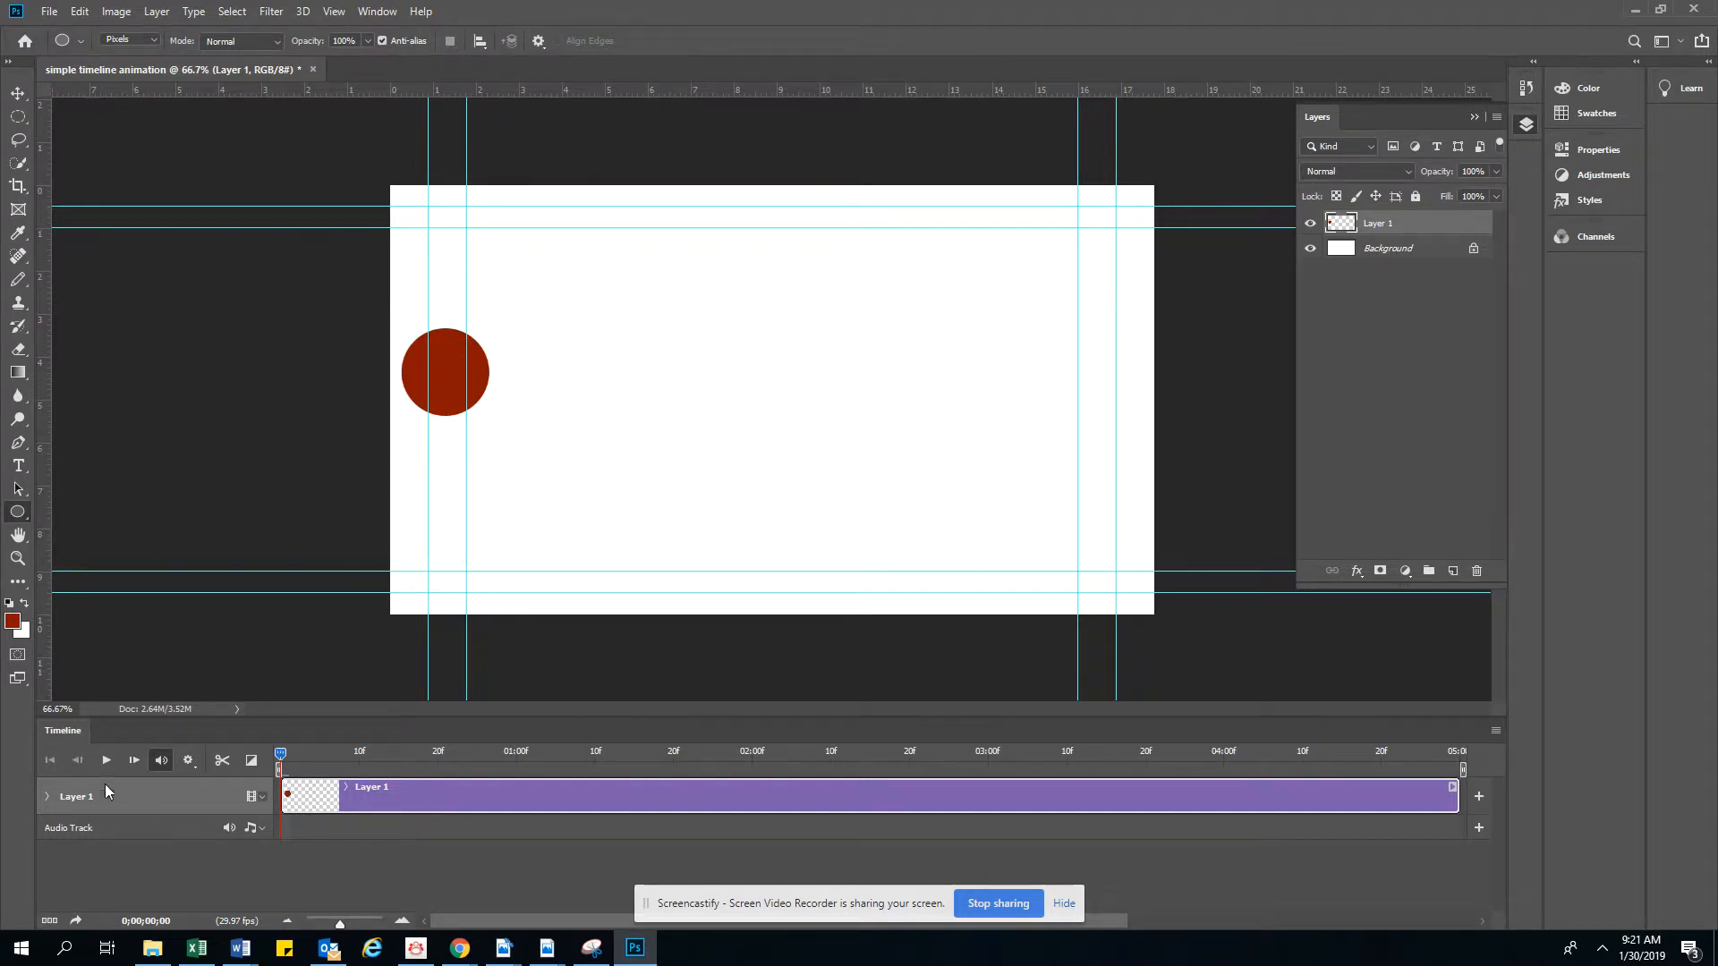
# Keyframe Layer 1's Position at the timeline's start, and at 0;00;02;16 move the circle horizontally to the canvas's right edge.
pyautogui.click(48, 796)
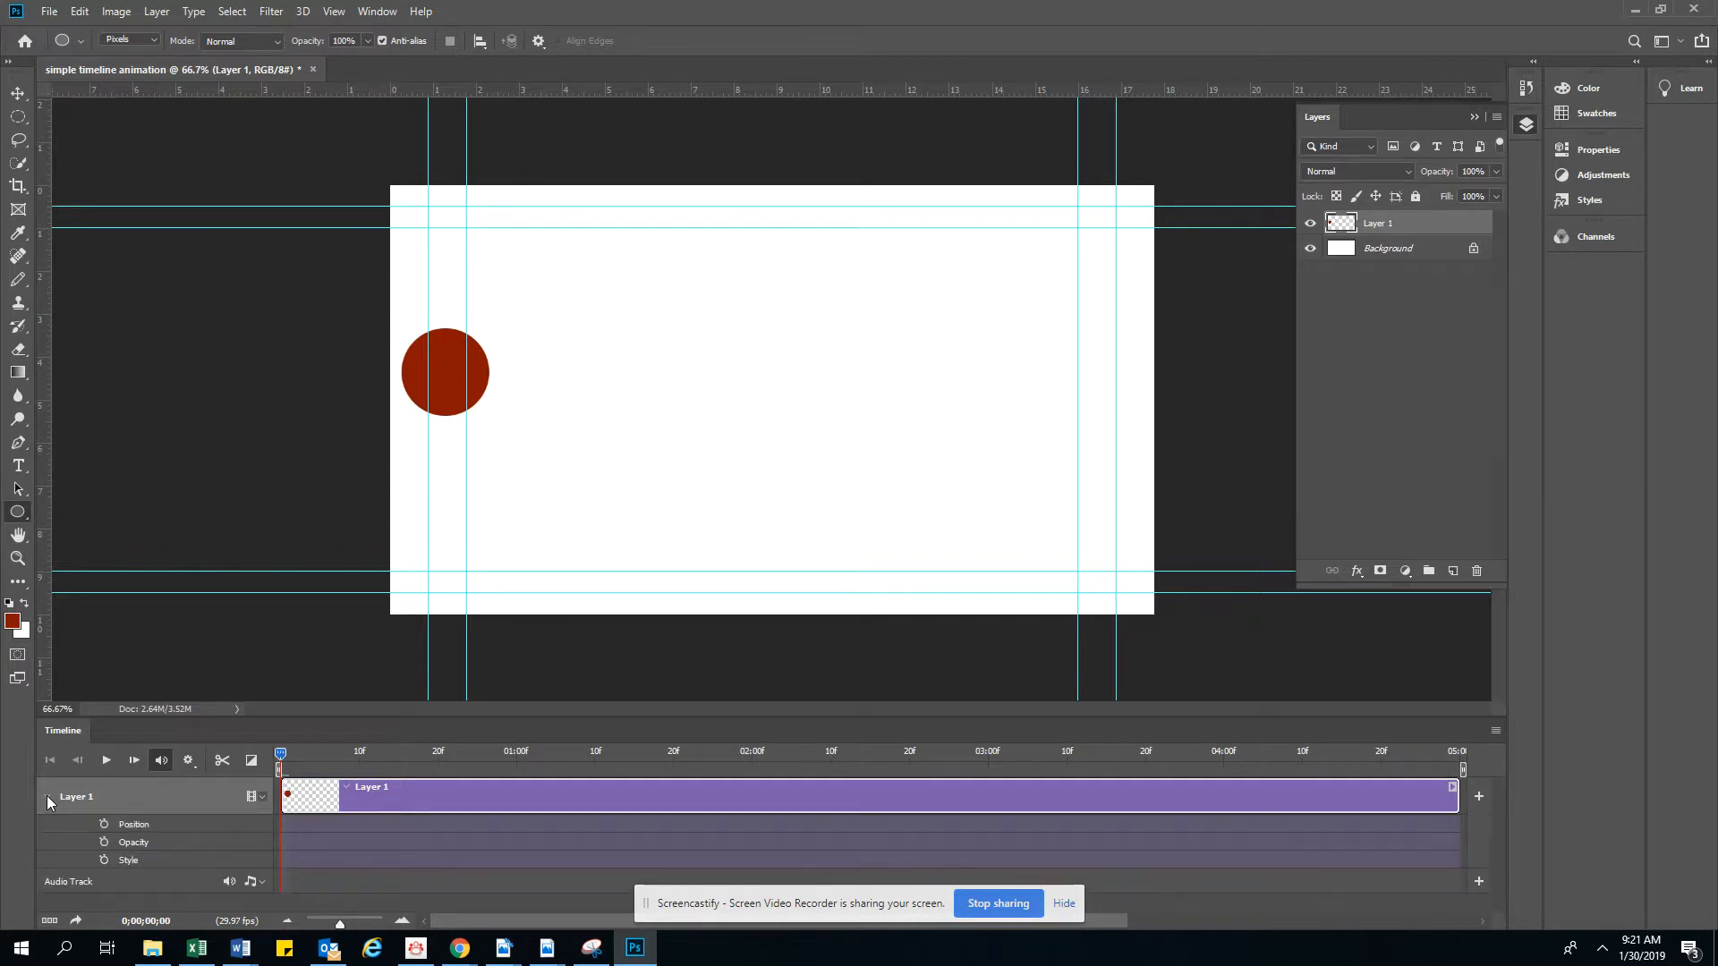
pyautogui.click(103, 825)
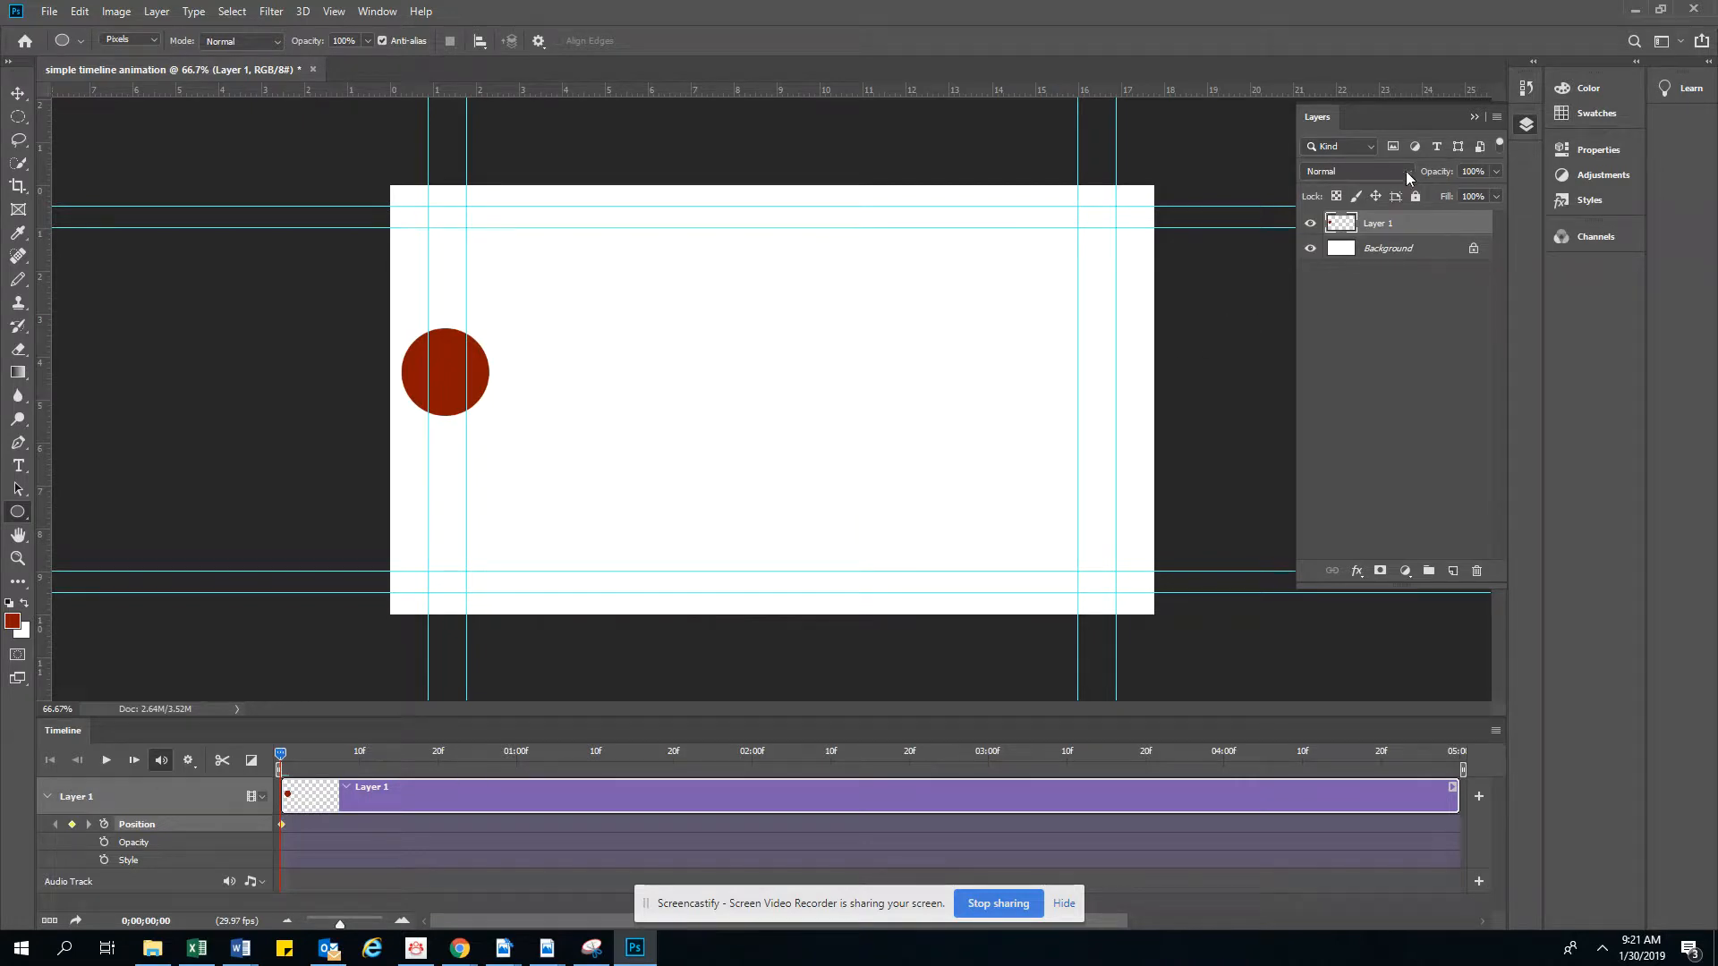
pyautogui.click(18, 95)
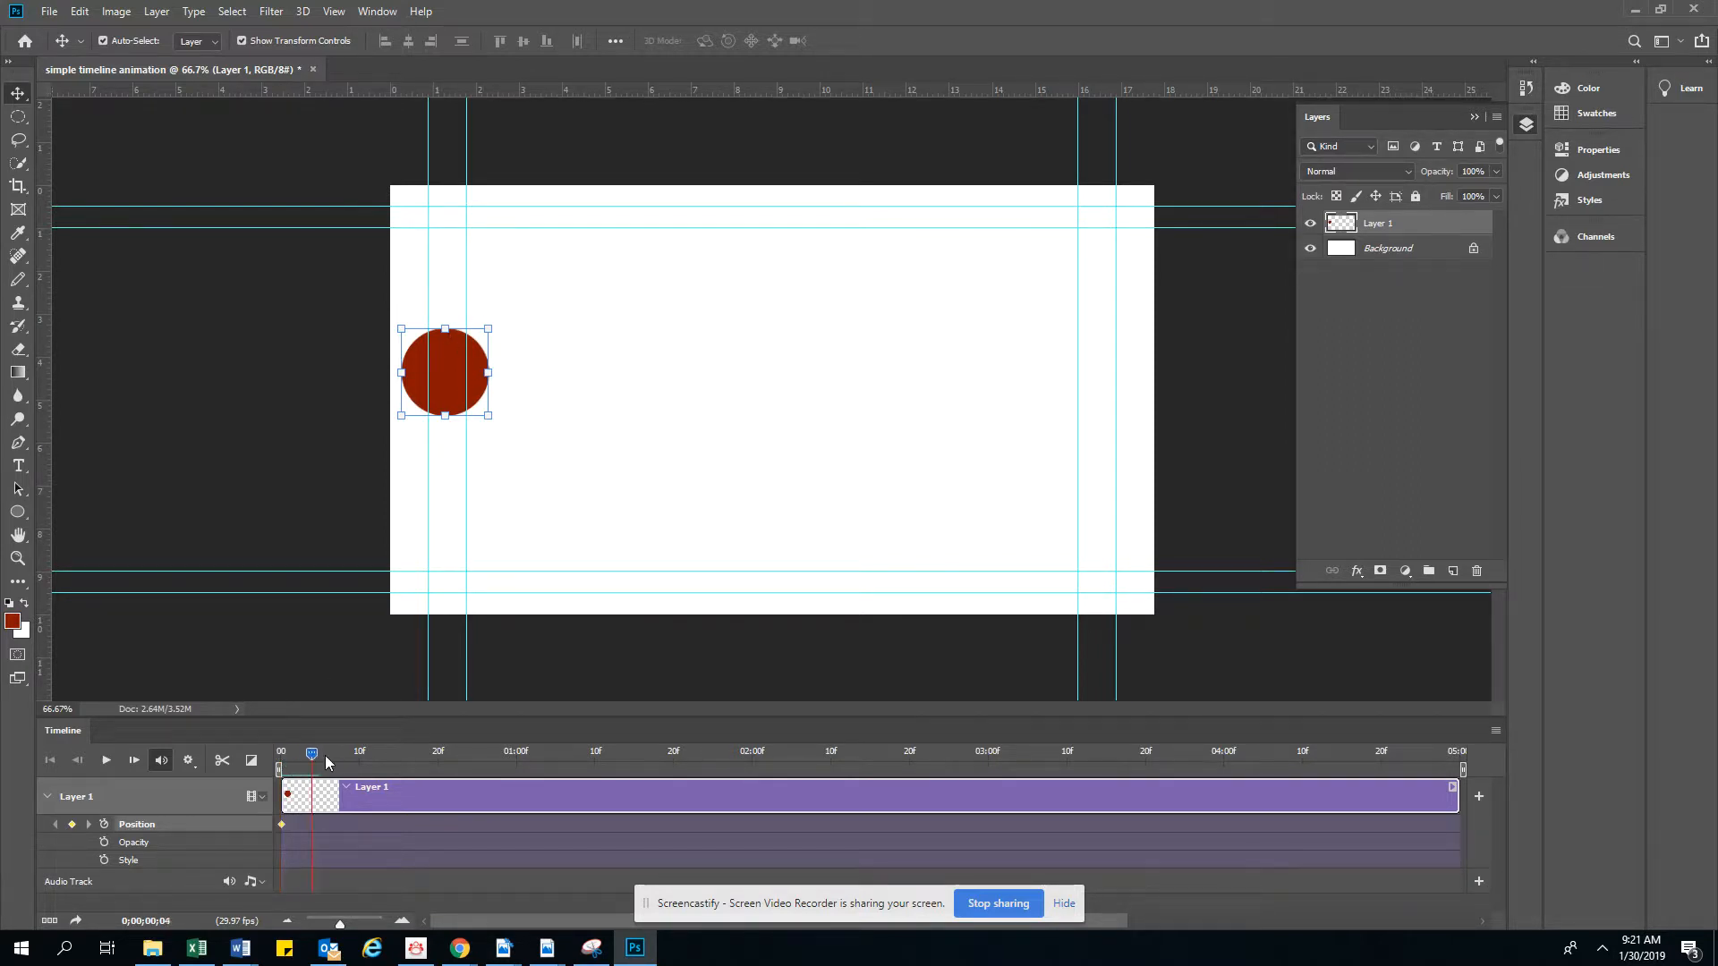
pyautogui.moveTo(481, 759); pyautogui.dragTo(881, 787)
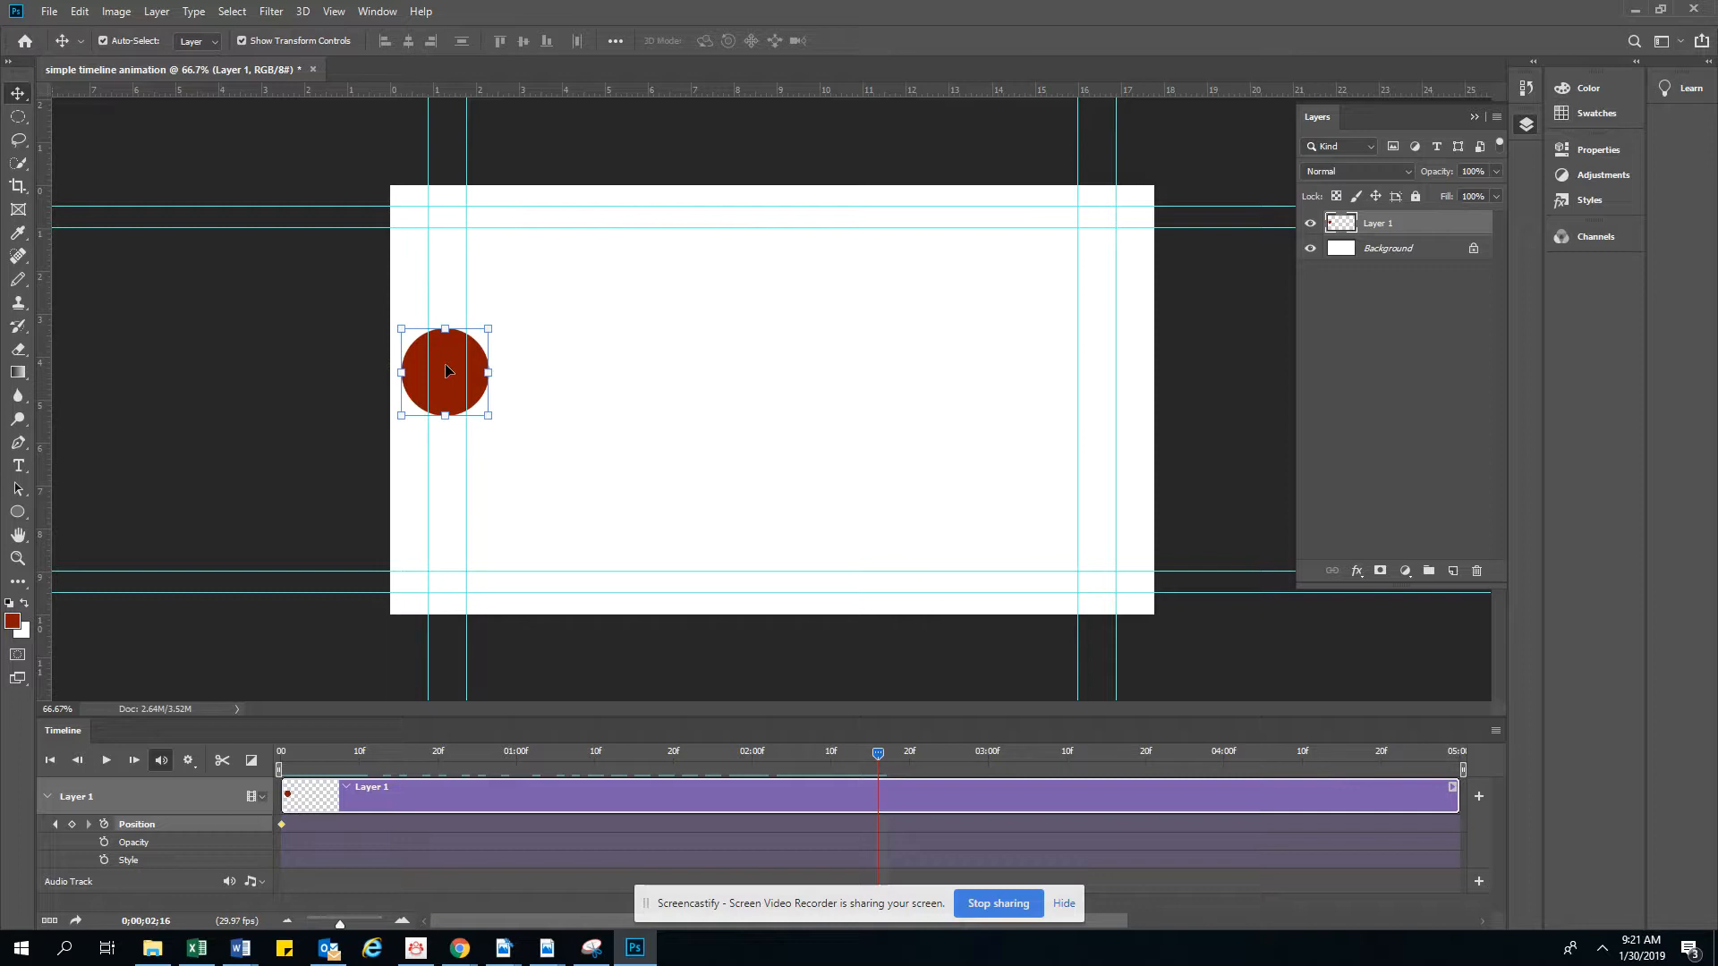
pyautogui.moveTo(447, 370); pyautogui.dragTo(1138, 371)
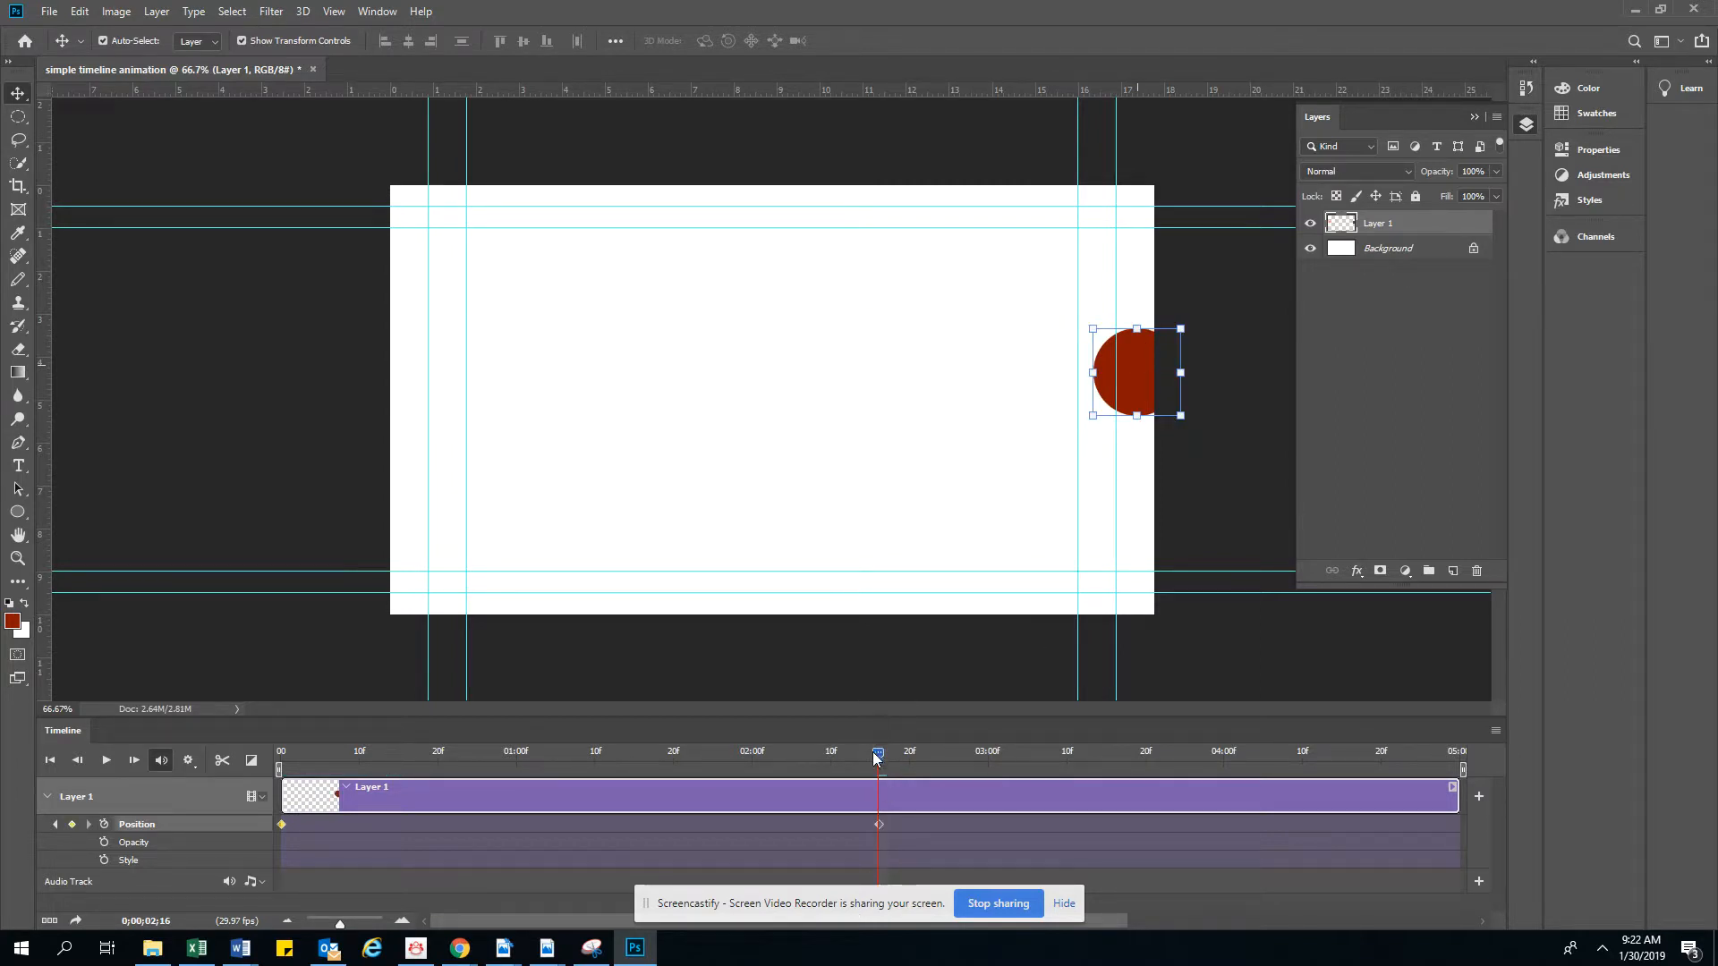
# At 0;00;04;29, move the circle back to the canvas's left edge and play the animation from the start.
pyautogui.moveTo(880, 756)
pyautogui.mouseDown()
pyautogui.moveTo(260, 749)
pyautogui.moveTo(879, 743)
pyautogui.mouseUp()
pyautogui.moveTo(879, 758); pyautogui.dragTo(1208, 757)
pyautogui.moveTo(1414, 770)
pyautogui.mouseDown()
pyautogui.moveTo(1468, 771)
pyautogui.moveTo(1431, 771)
pyautogui.mouseUp()
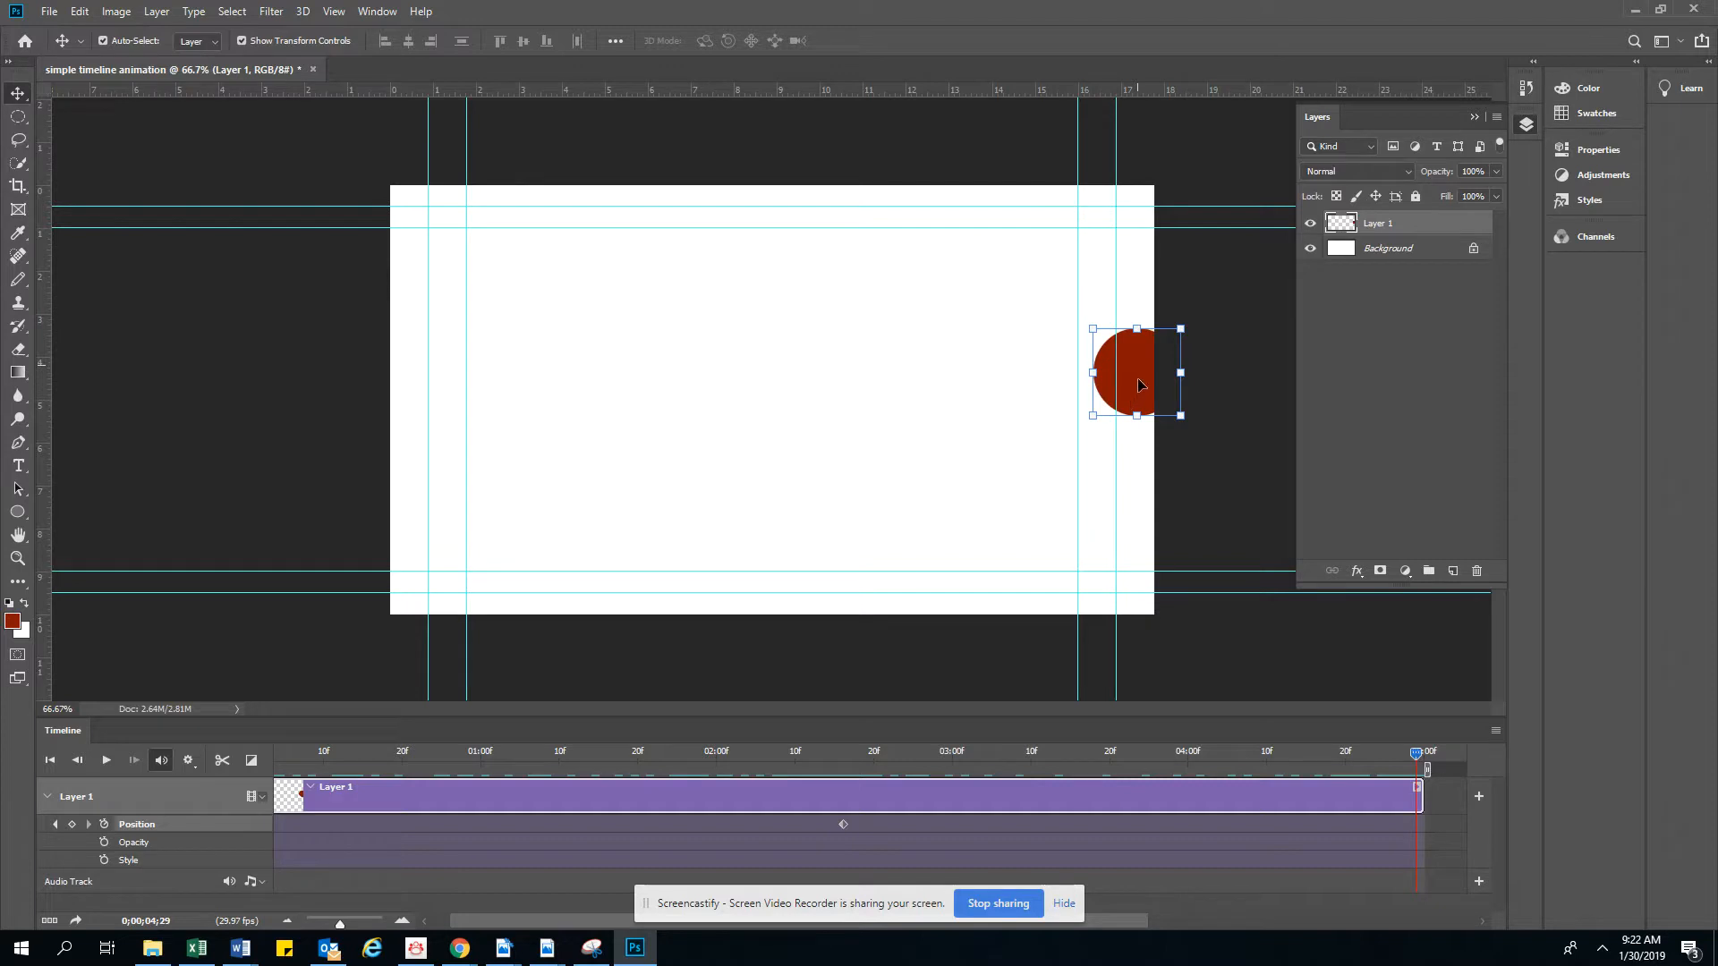
pyautogui.moveTo(1139, 383); pyautogui.dragTo(392, 390)
pyautogui.moveTo(398, 382); pyautogui.dragTo(401, 384)
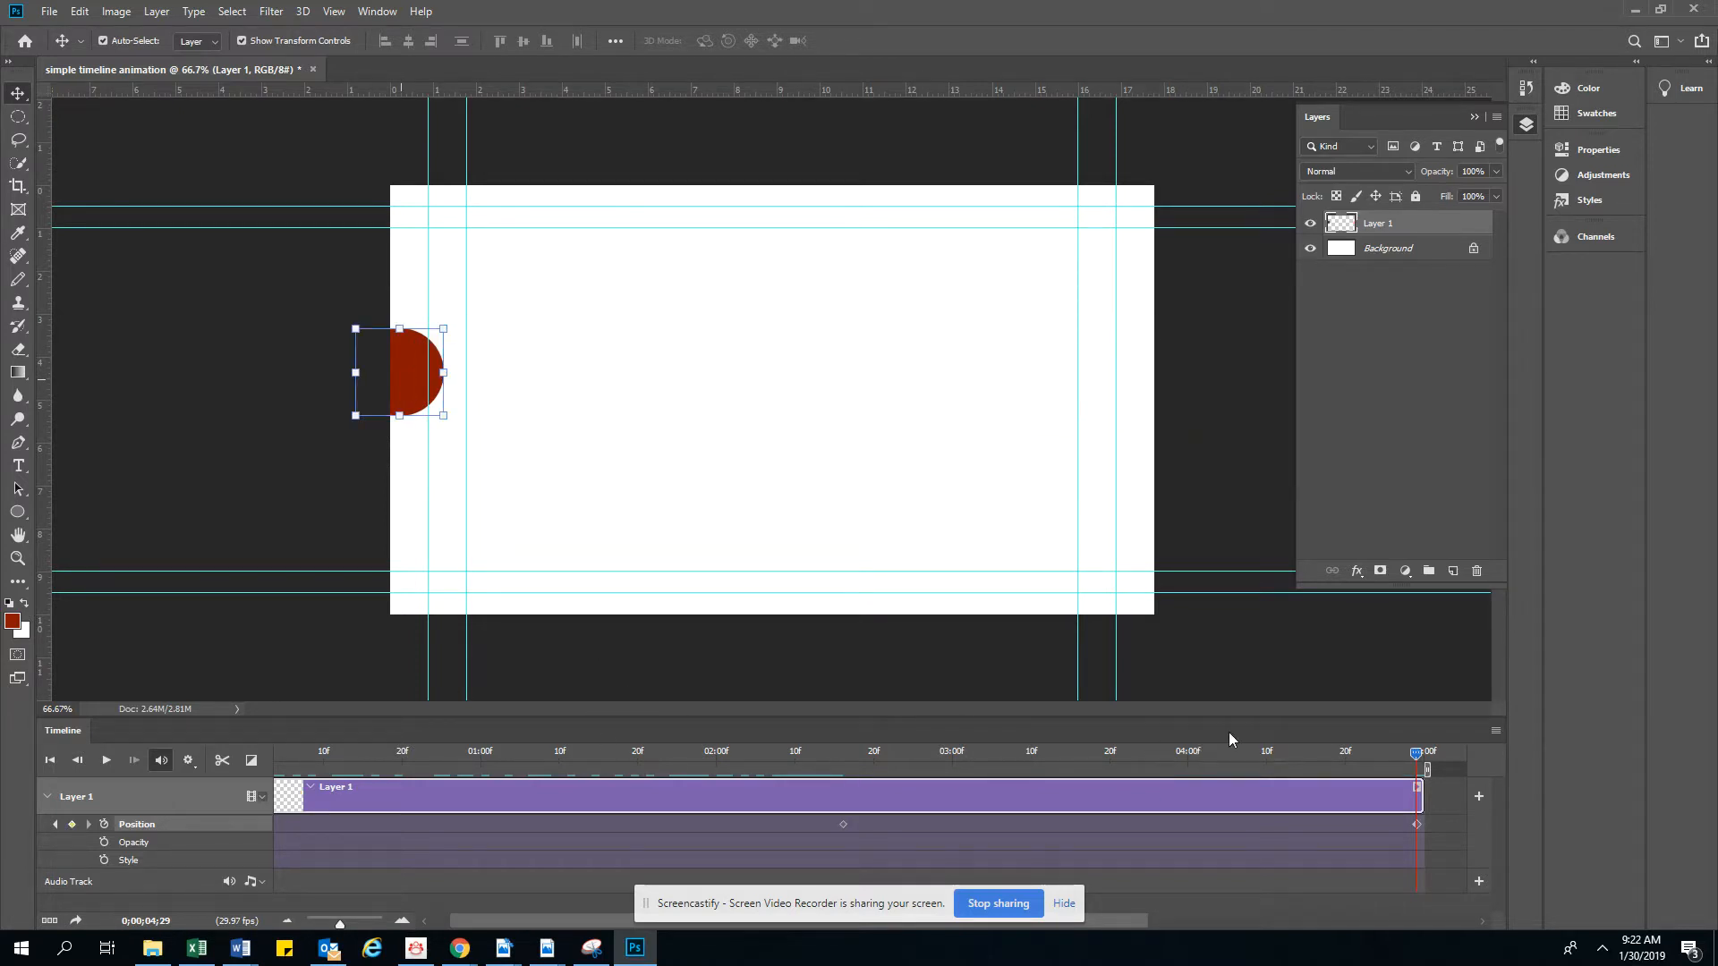
pyautogui.click(50, 760)
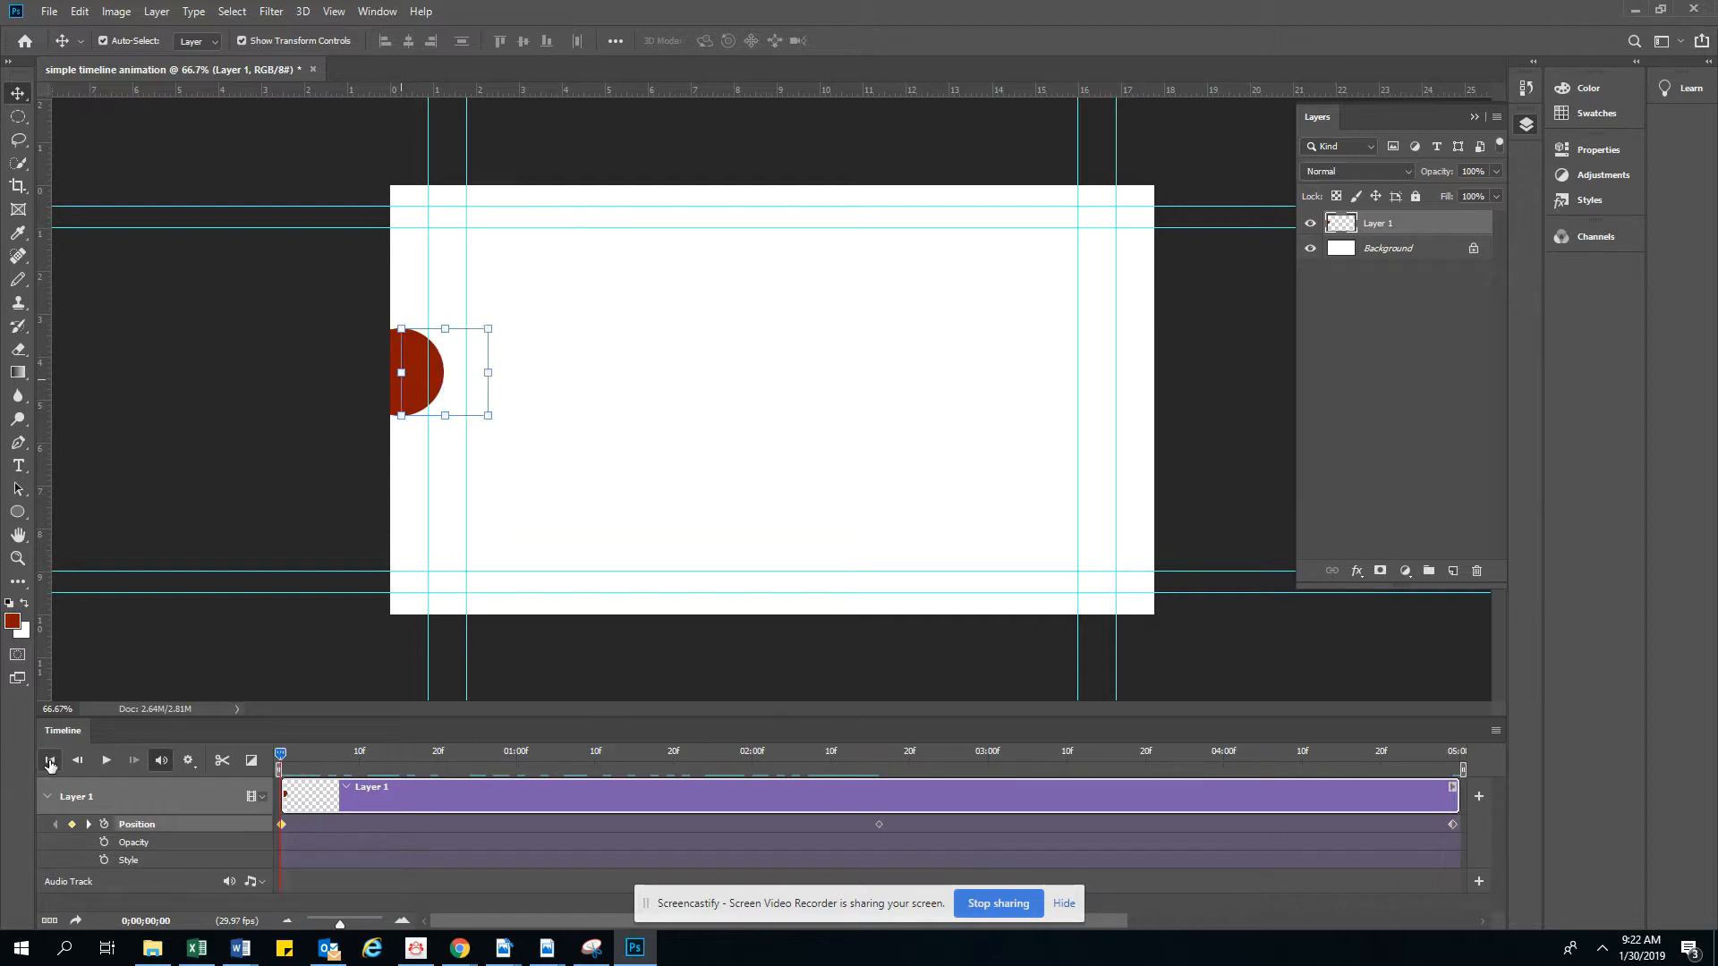
pyautogui.click(106, 761)
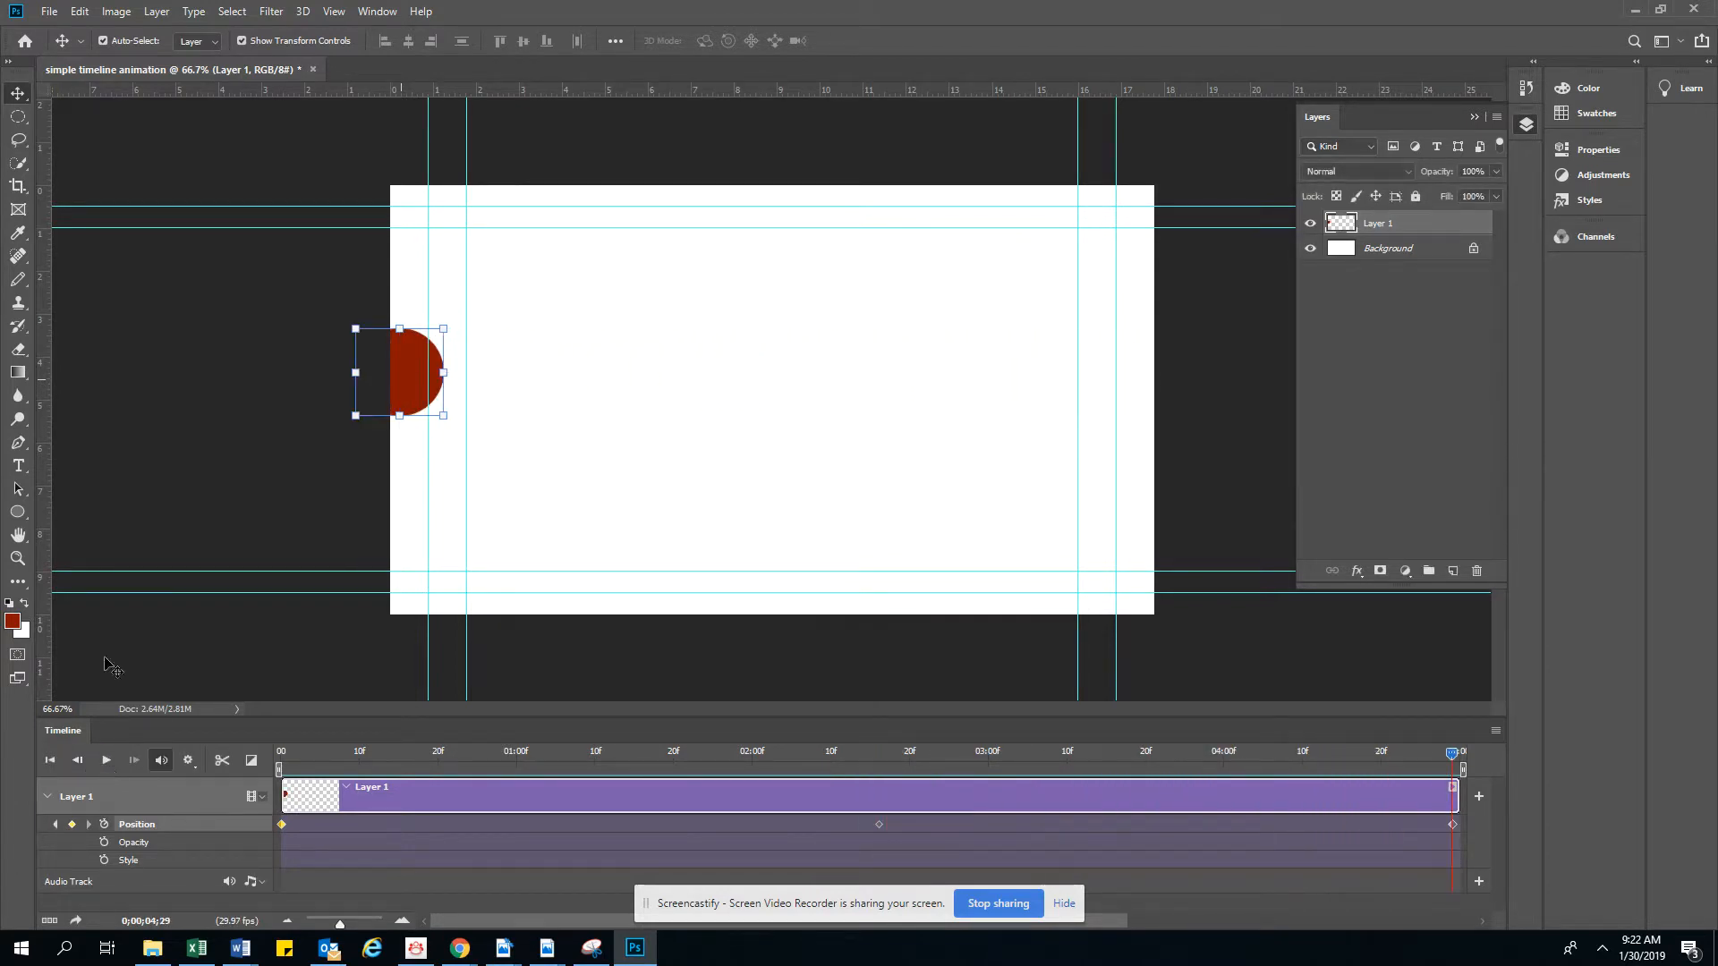
# Save the document as "simple timeline animation" in Photoshop format in a new "timeline animation basics" folder inside the OneDrive Animation folder.
pyautogui.click(46, 13)
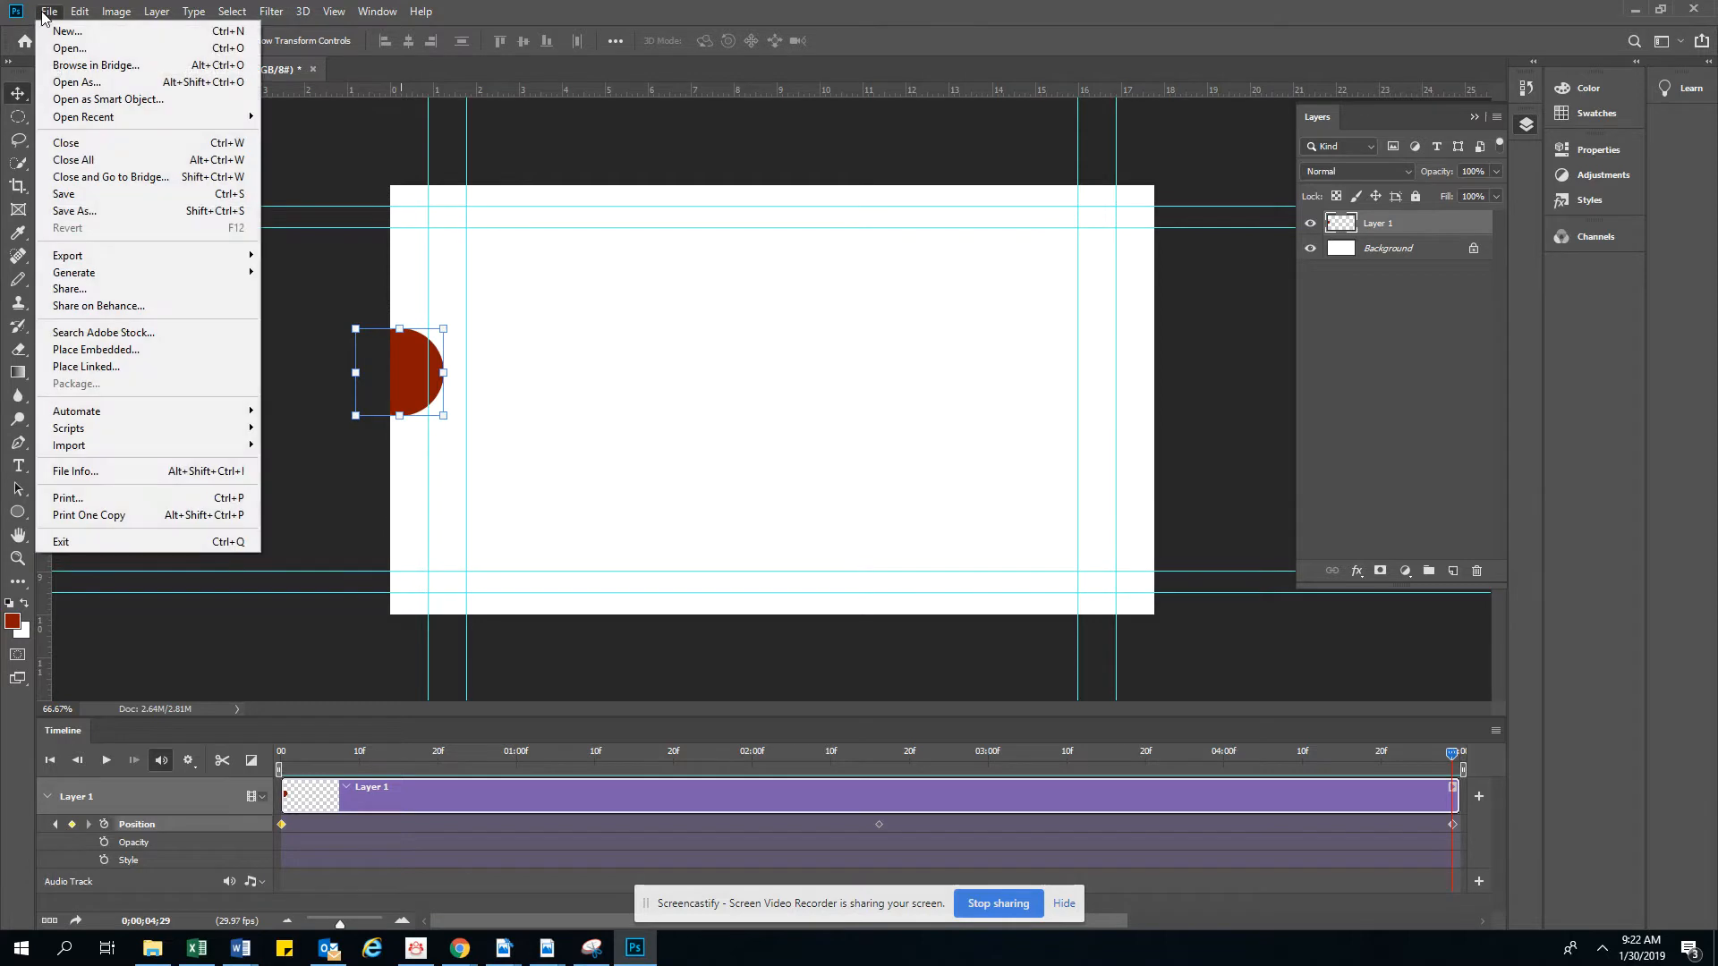
pyautogui.click(62, 195)
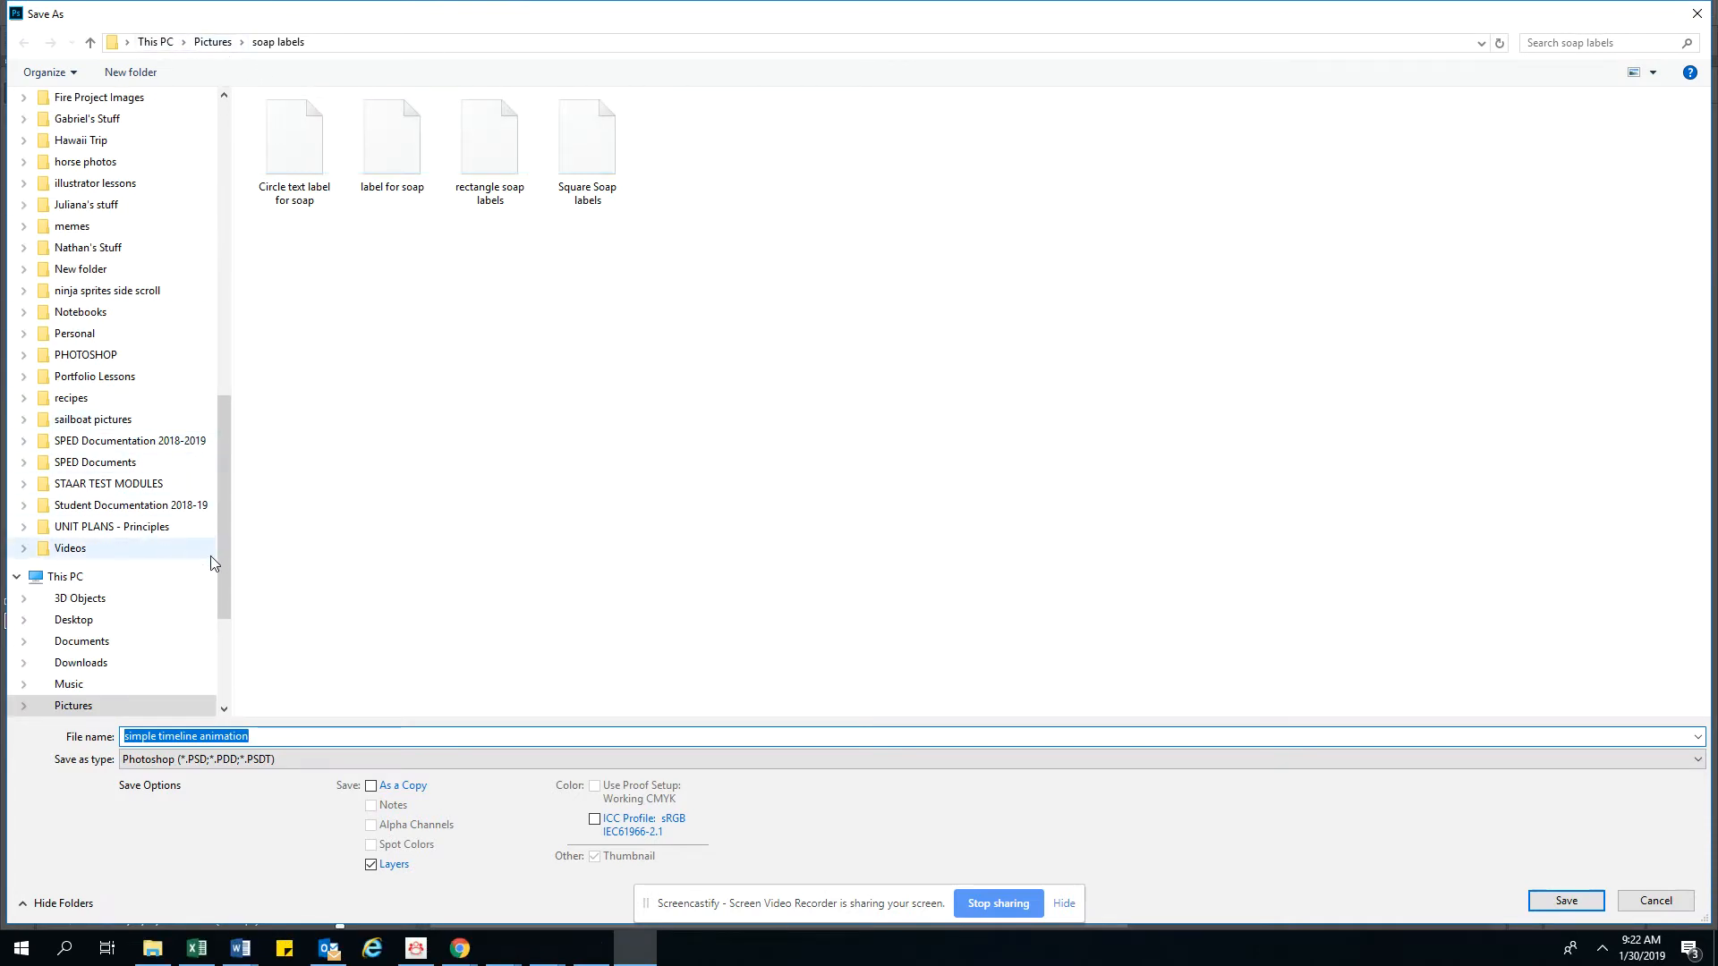
pyautogui.moveTo(227, 512); pyautogui.dragTo(245, 307)
pyautogui.click(114, 239)
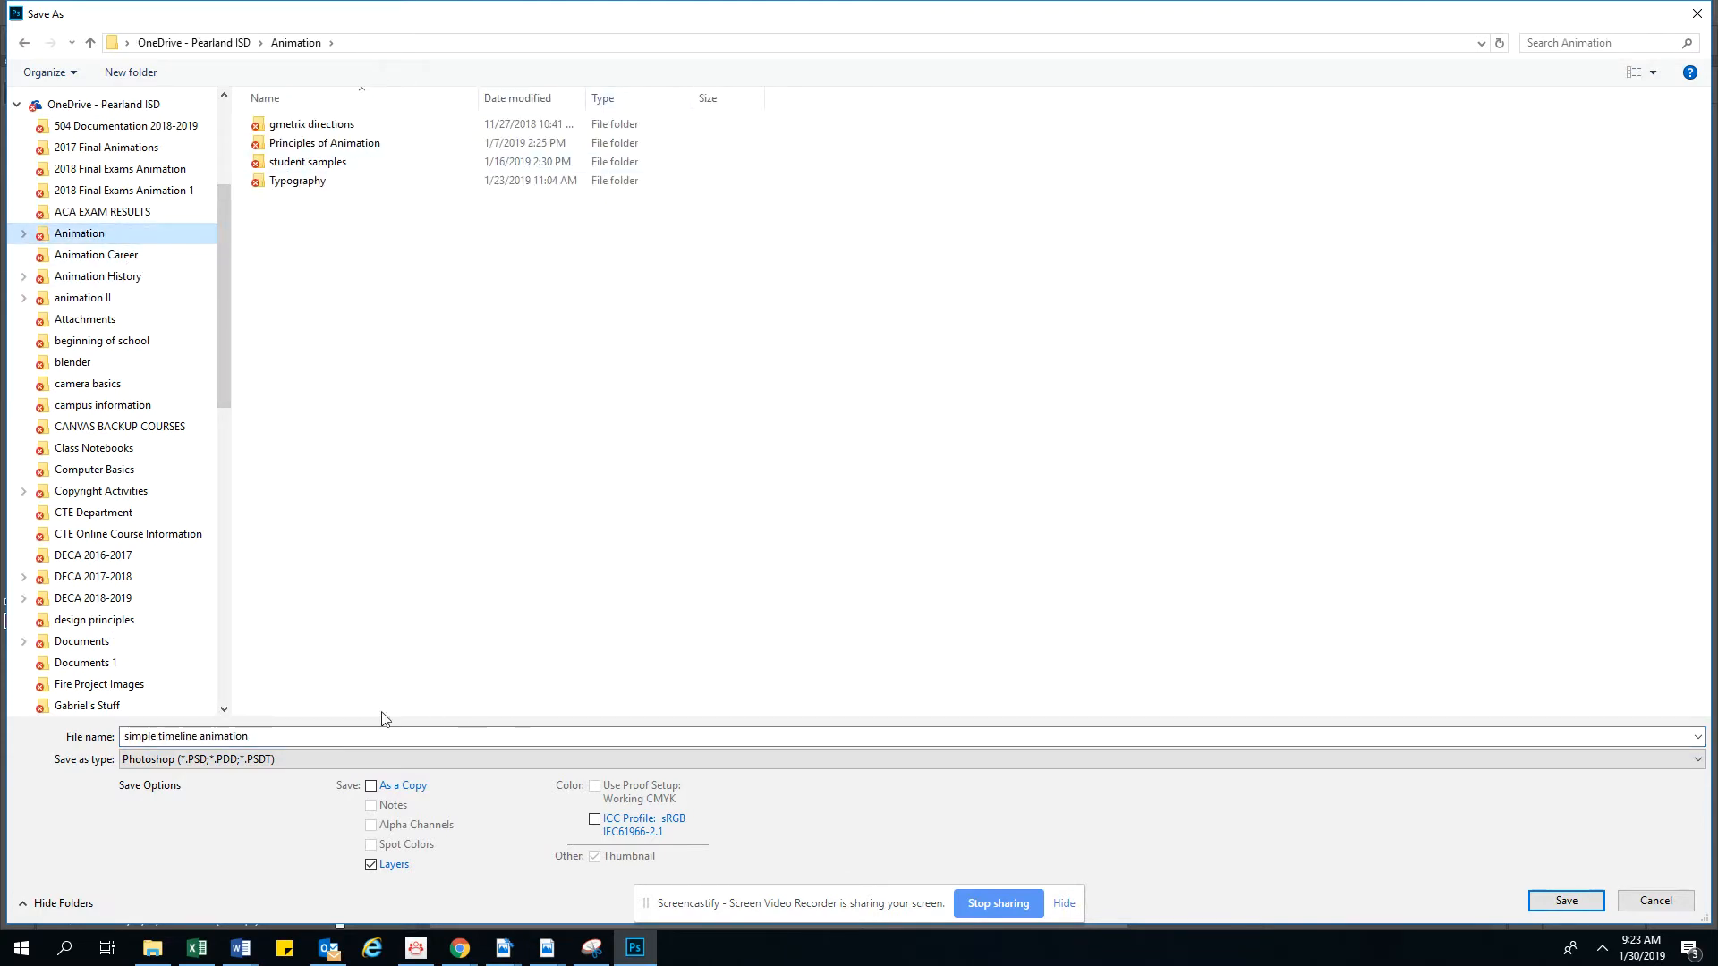
pyautogui.click(131, 72)
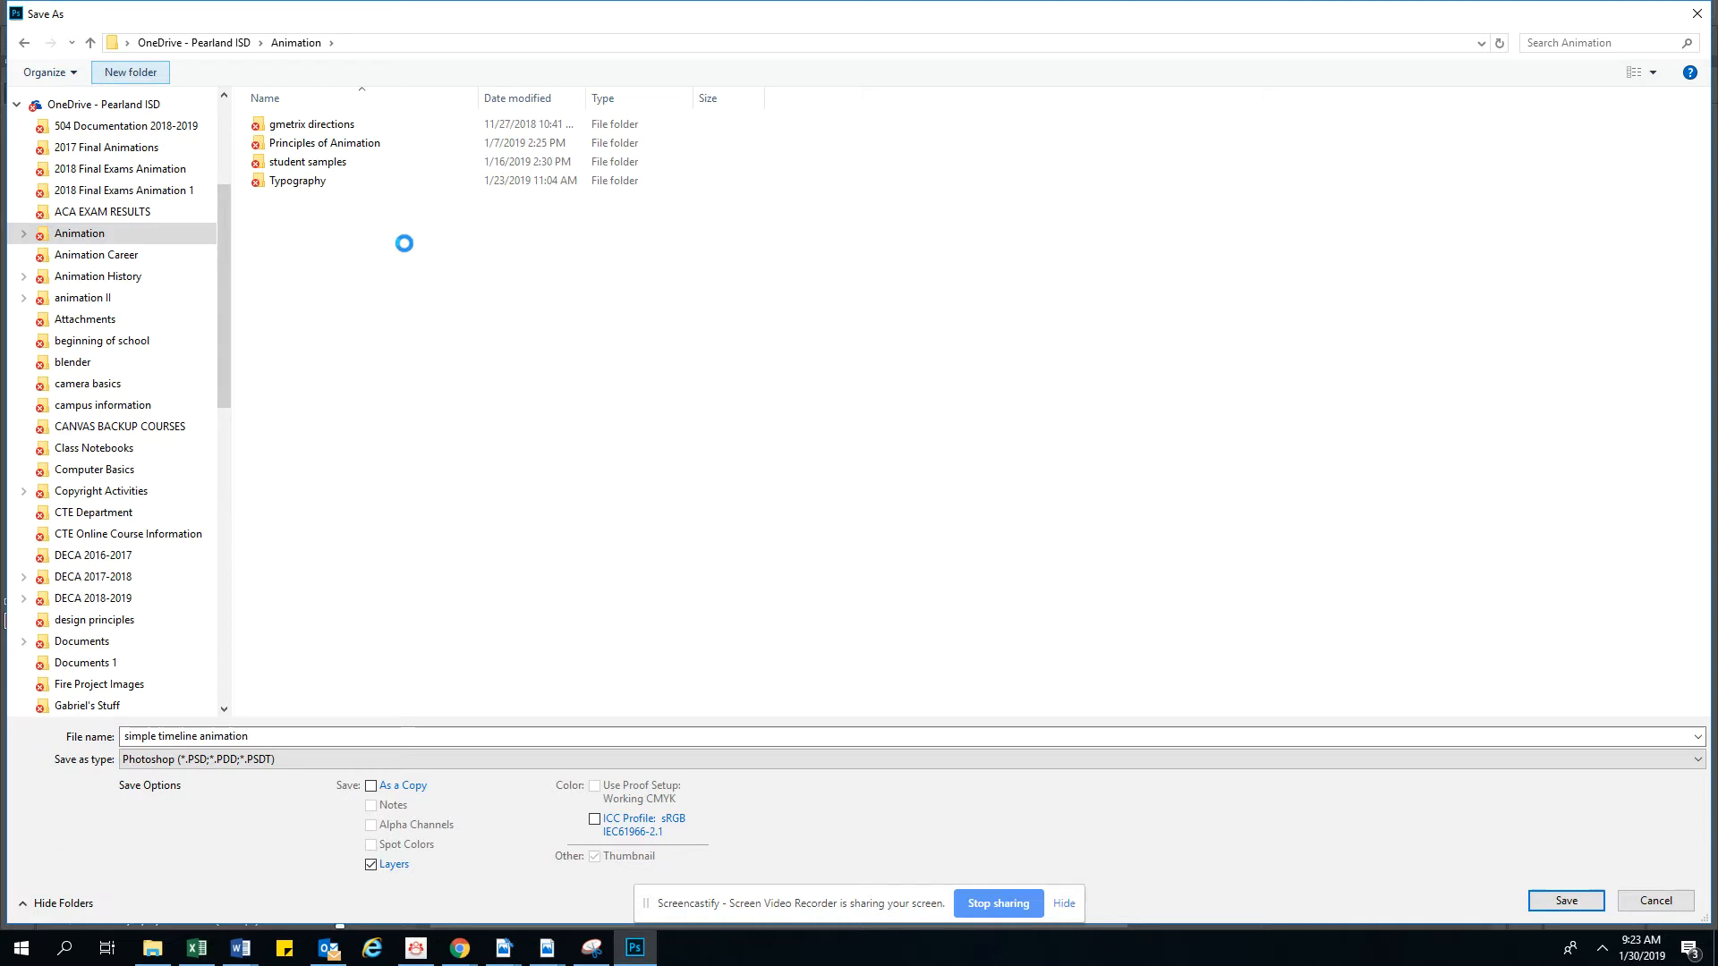
pyautogui.write('timeline an')
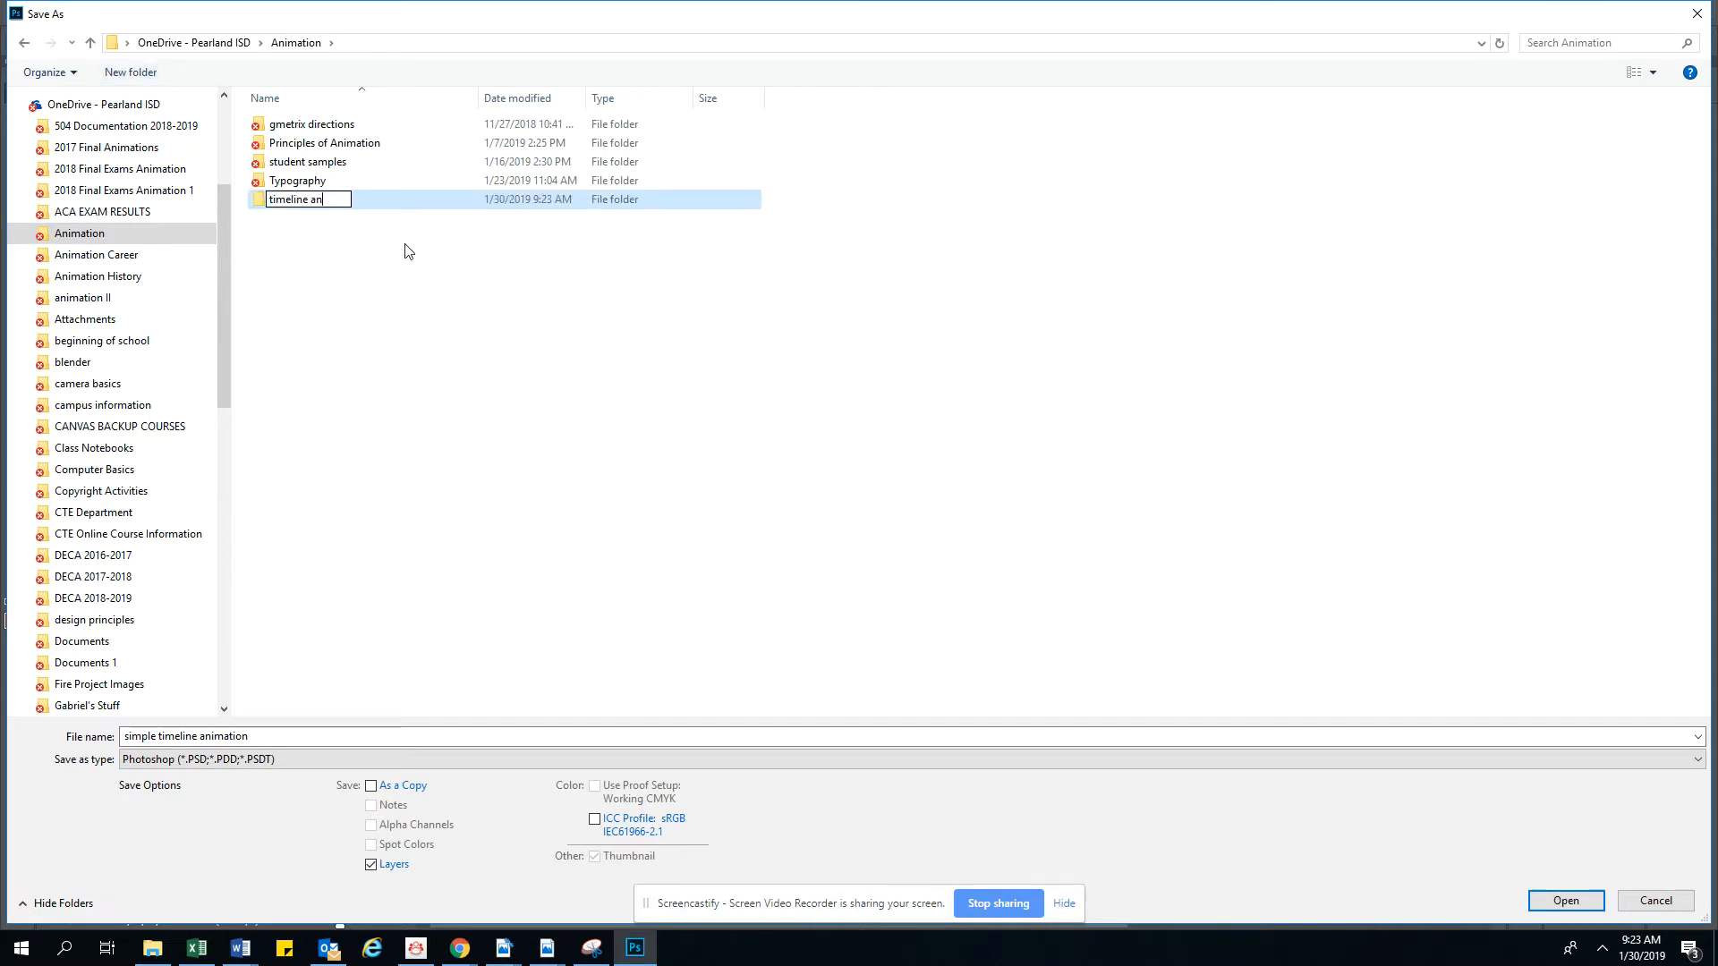
pyautogui.write('imation basi')
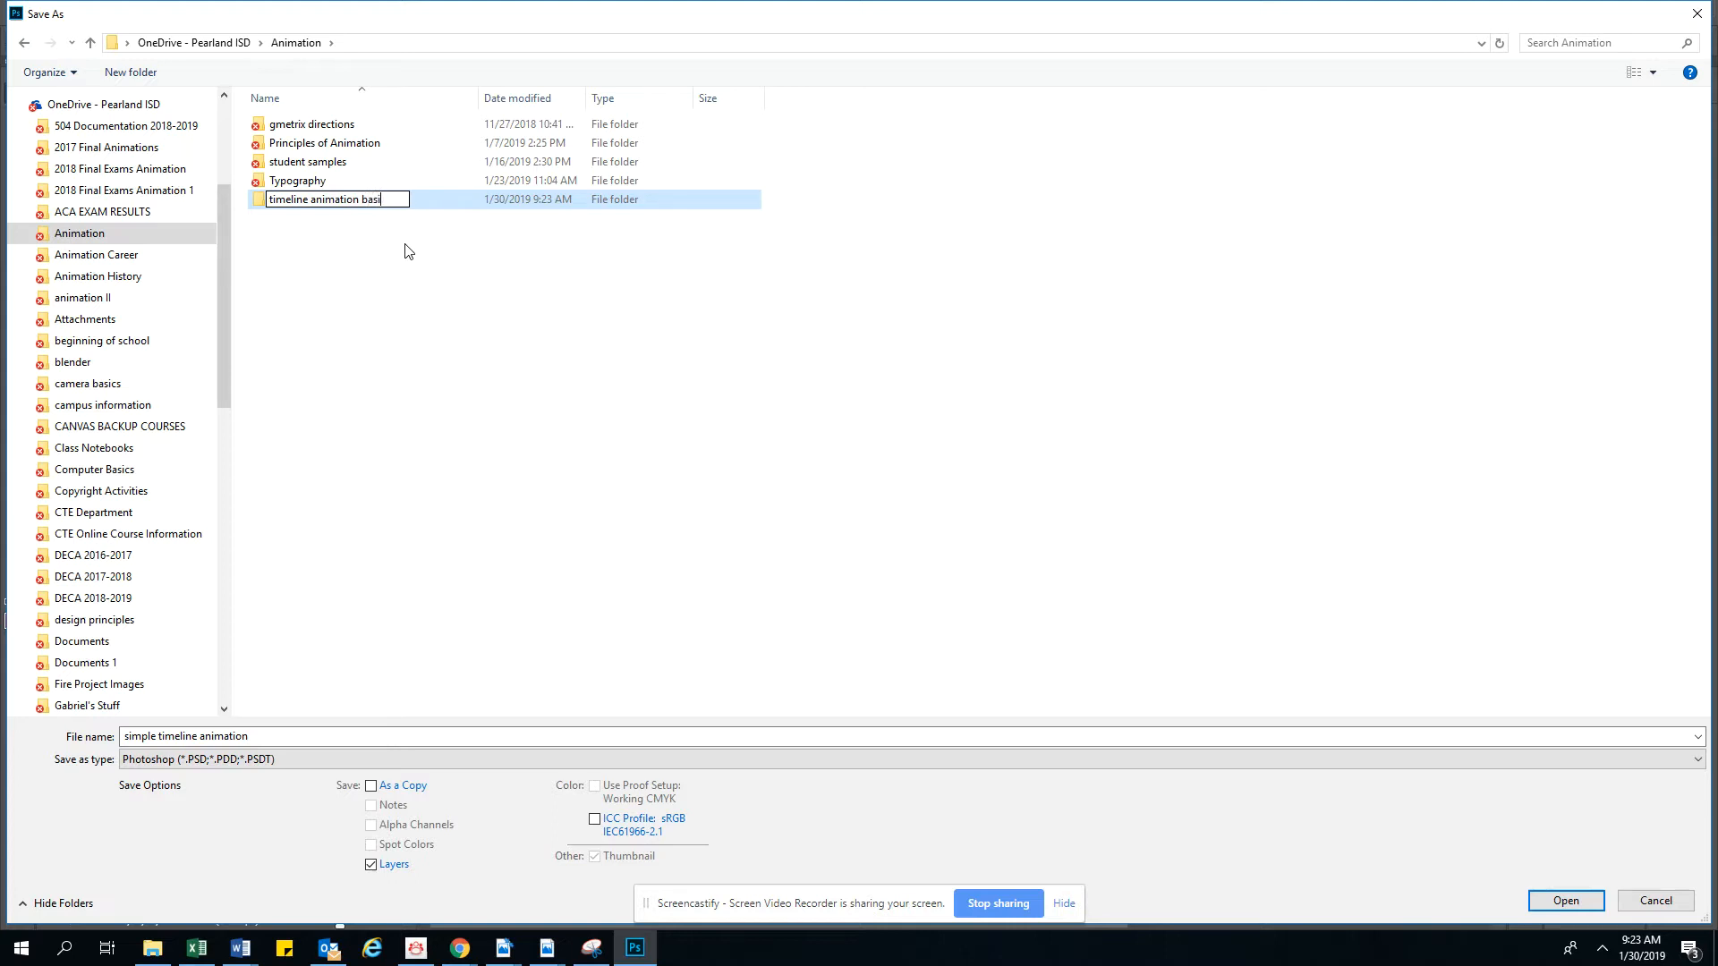
pyautogui.write('cs')
pyautogui.doubleClick(265, 198)
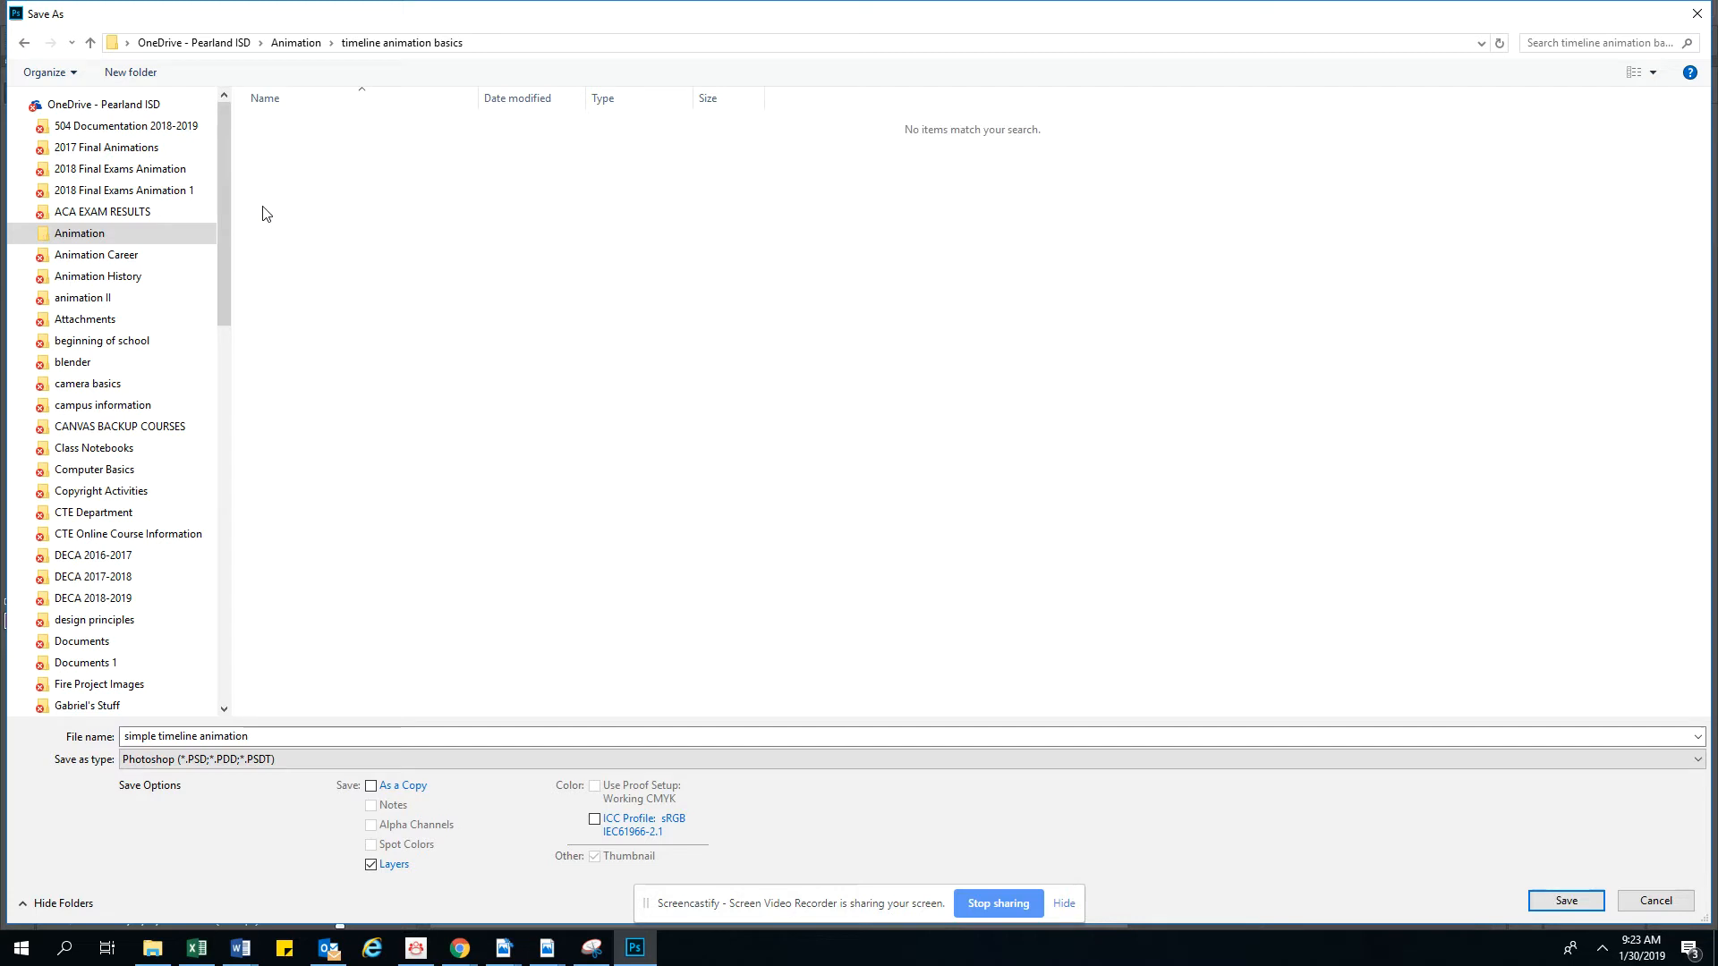
pyautogui.click(1566, 902)
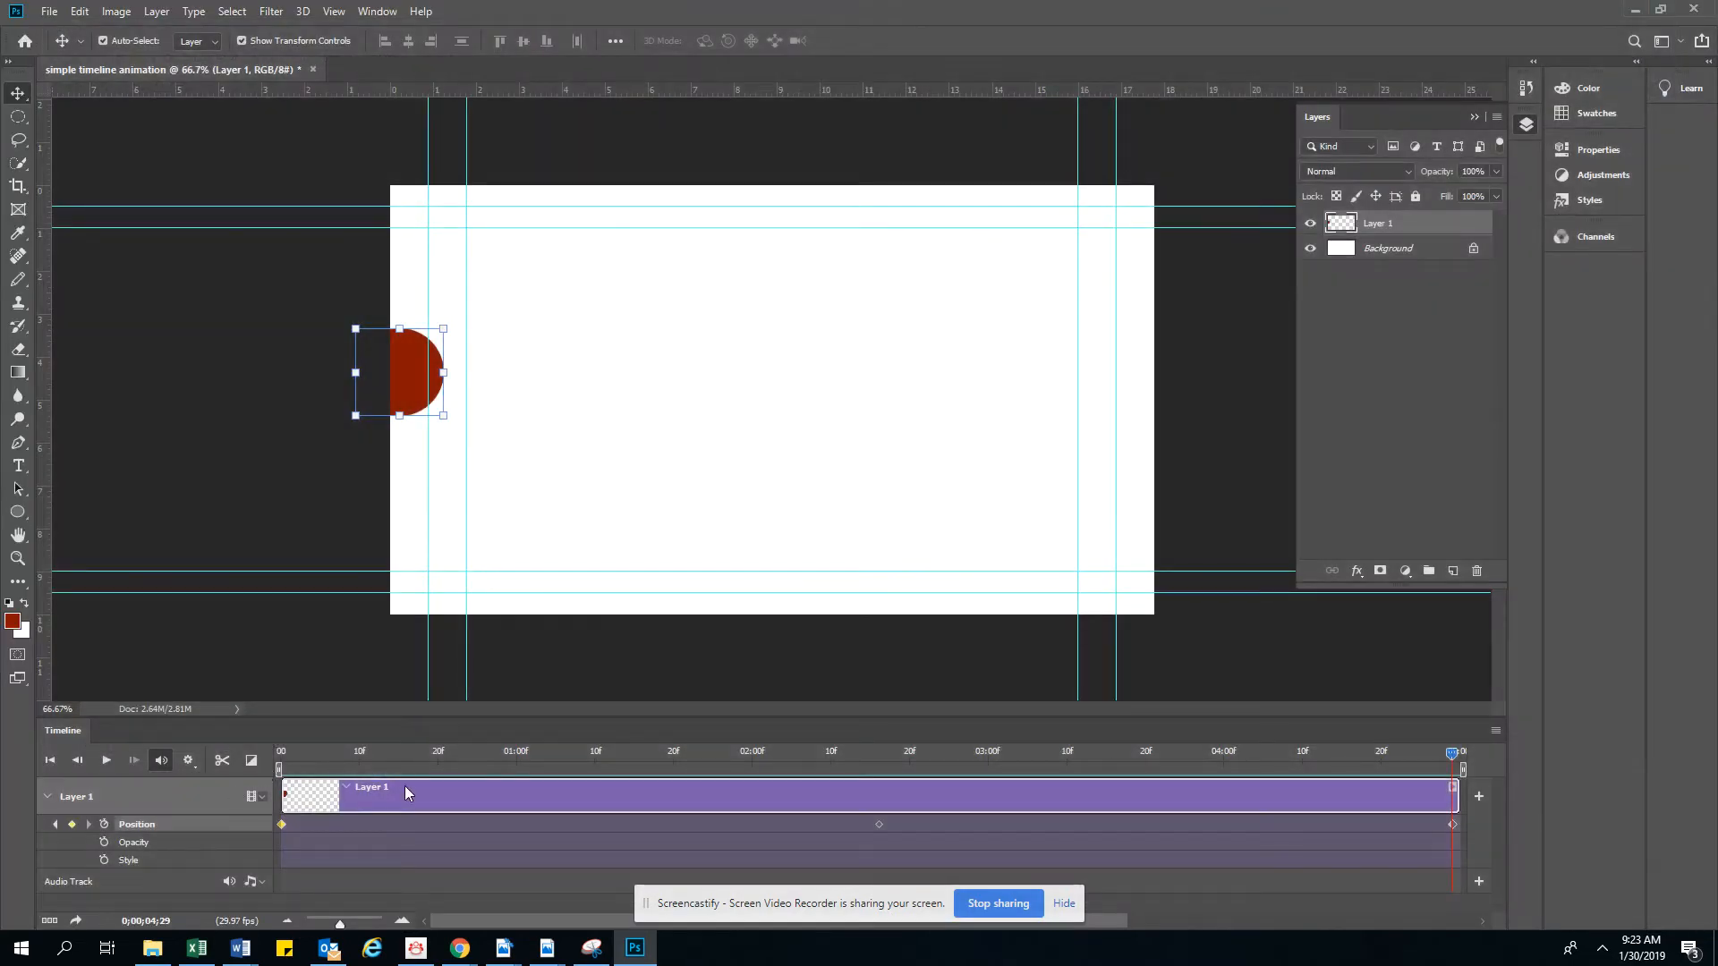
pyautogui.click(1056, 268)
# Open the circle animation in Save for Web (Legacy) for export.
pyautogui.click(49, 11)
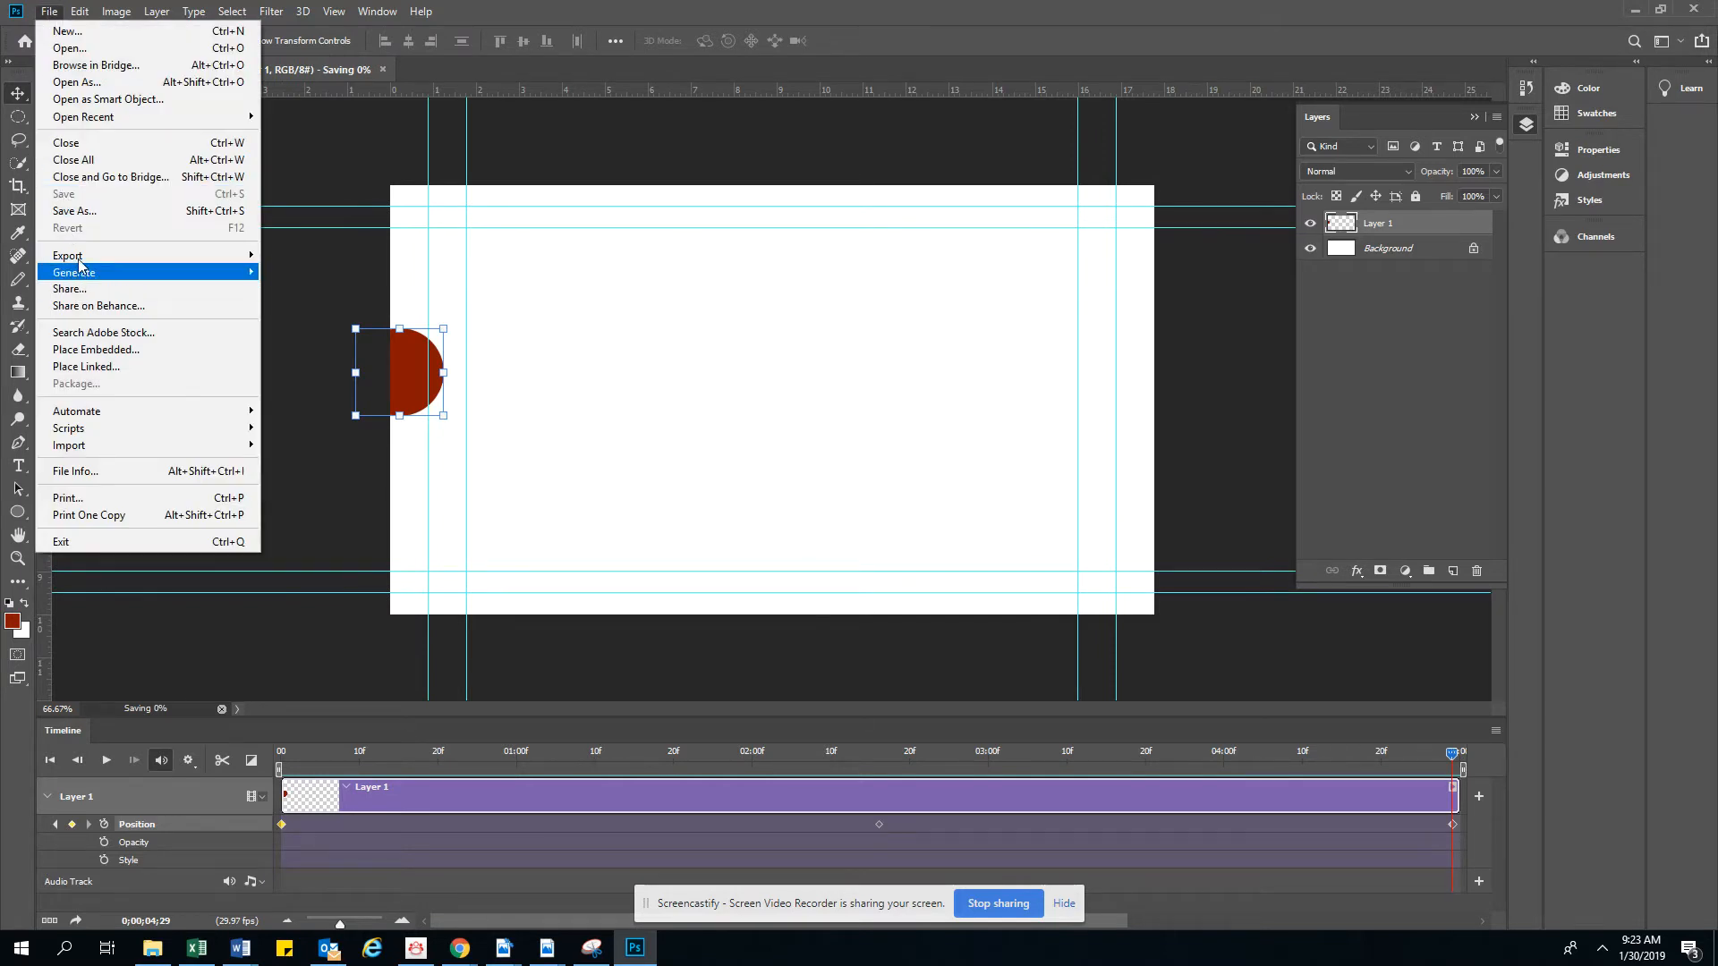
pyautogui.moveTo(80, 261)
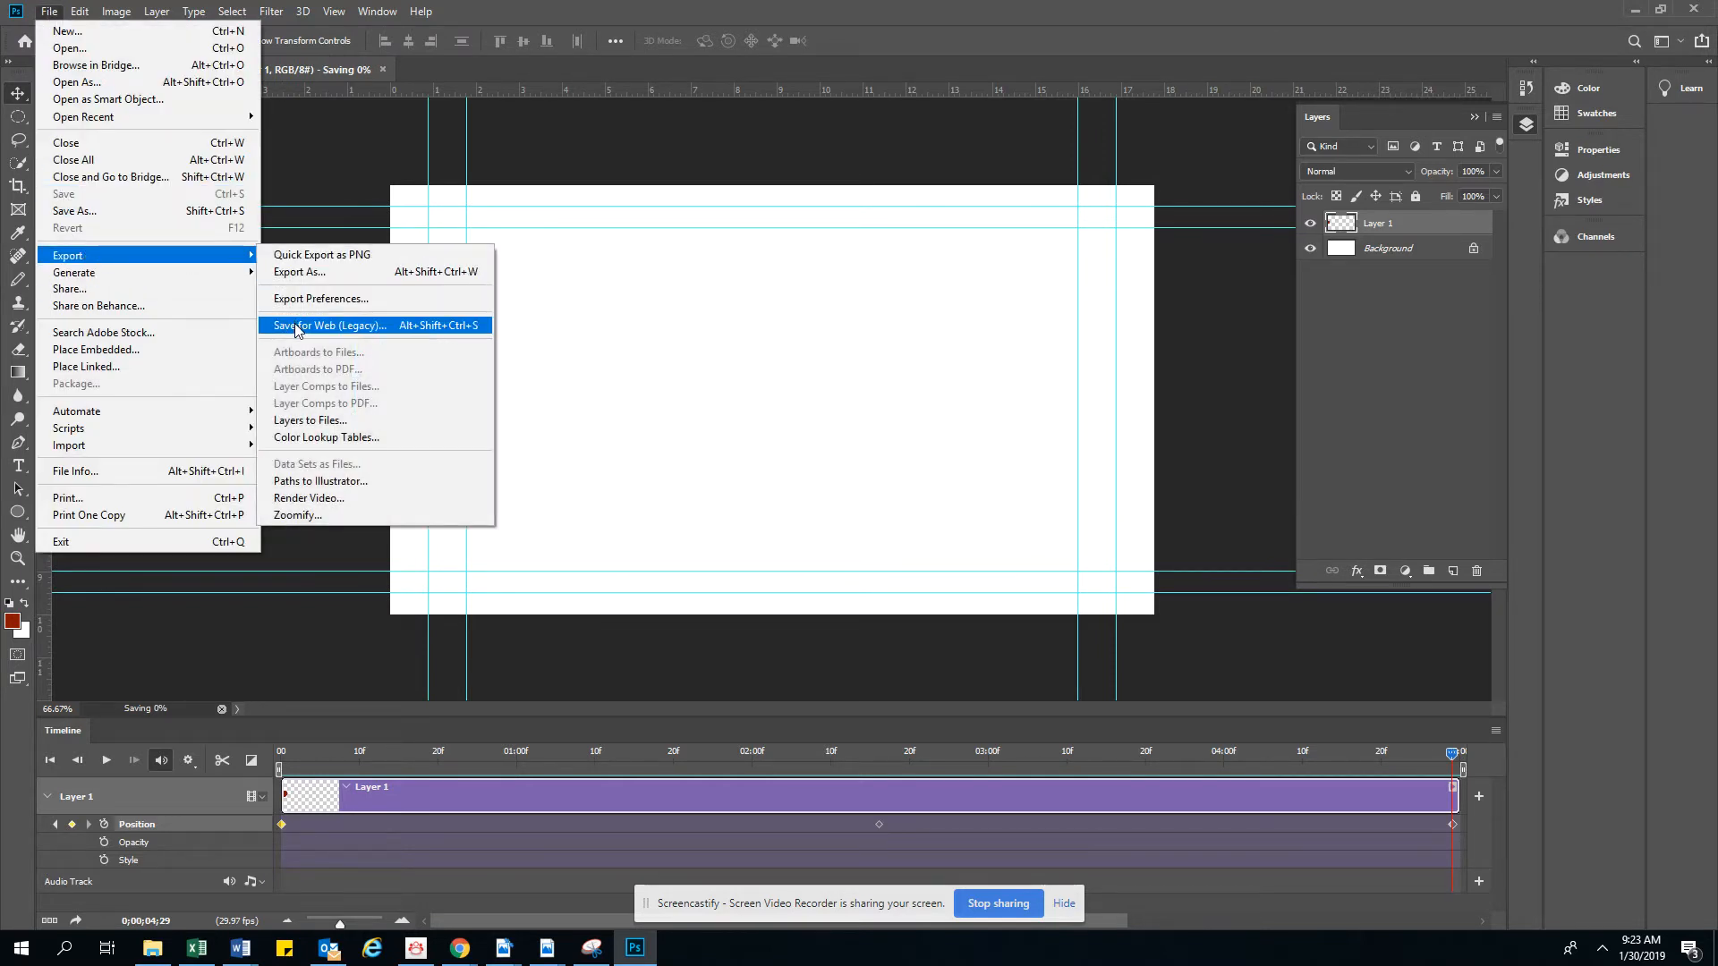
pyautogui.click(434, 325)
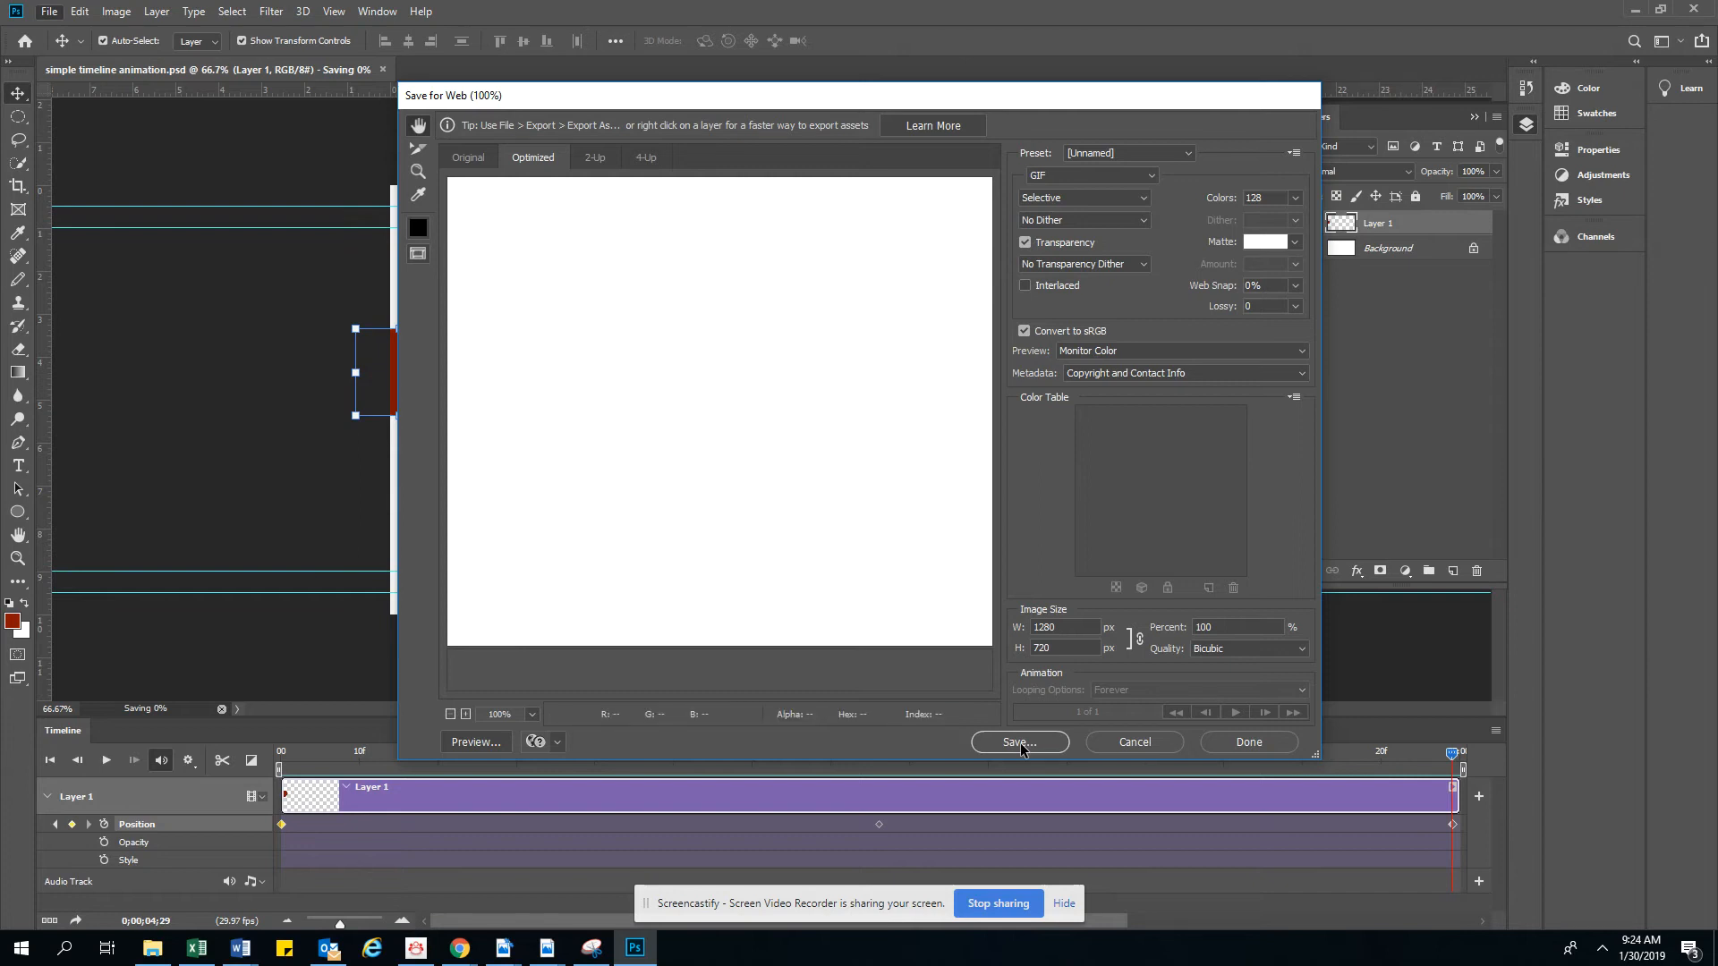
# Preview the circle's movement in the Save for Web window, playing and stopping the animation several times.
pyautogui.click(1235, 711)
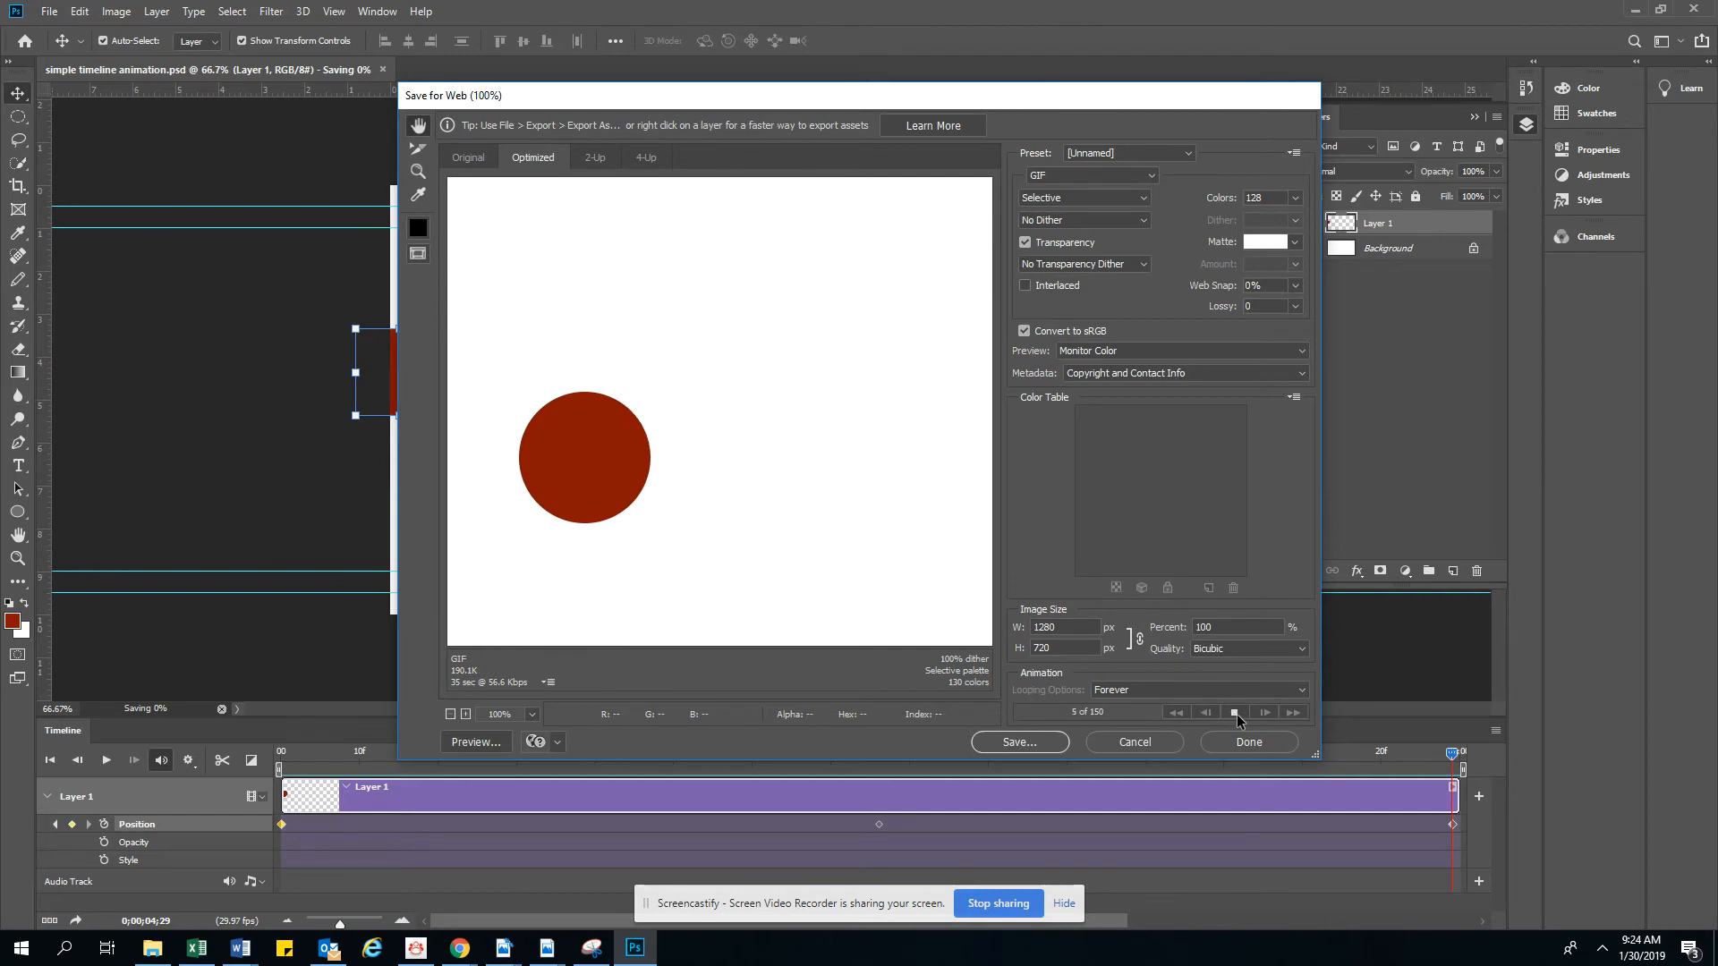
pyautogui.click(1234, 713)
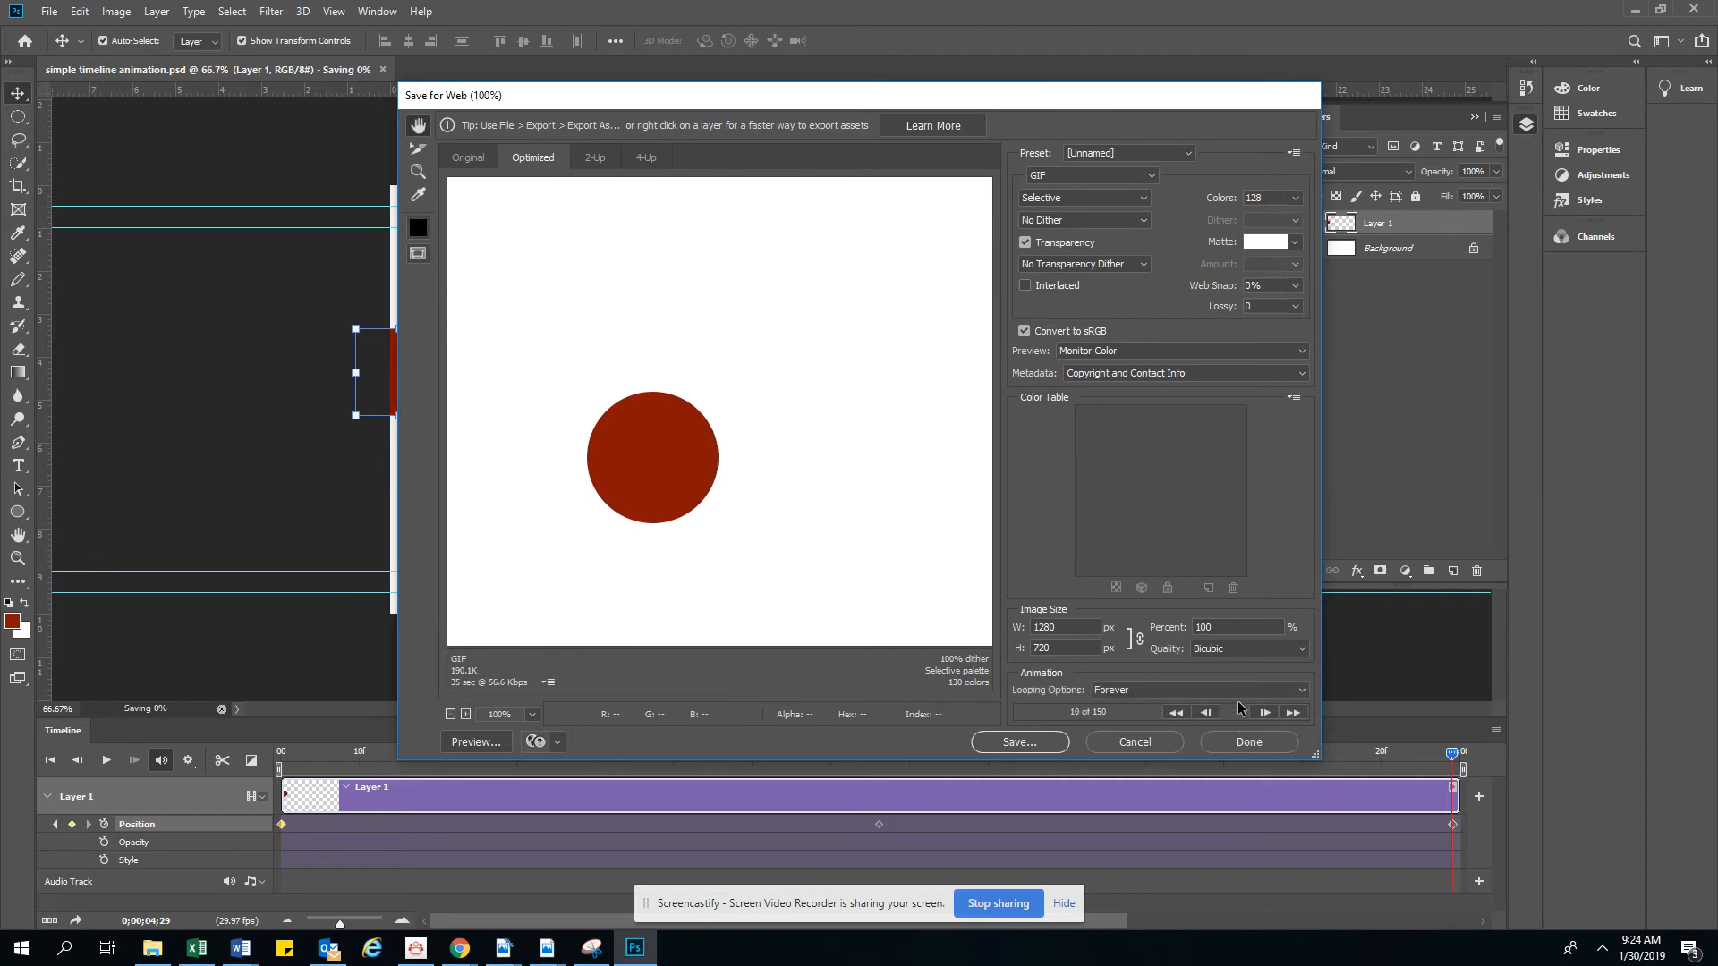
pyautogui.click(1235, 711)
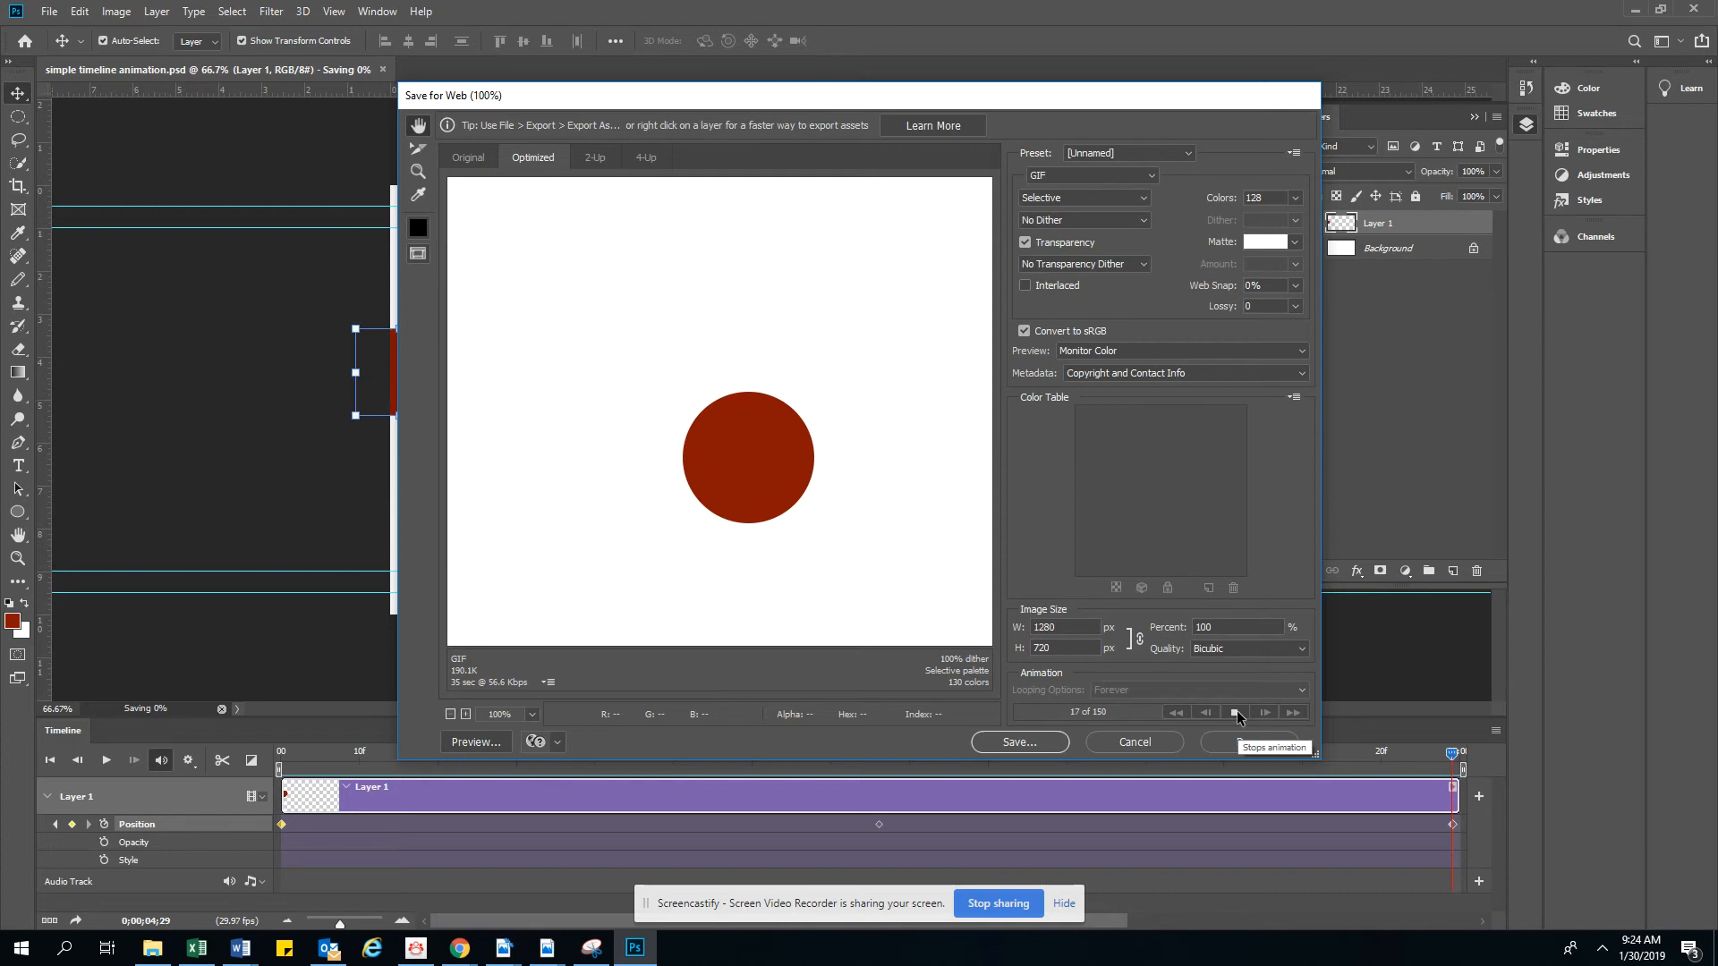
pyautogui.click(1236, 711)
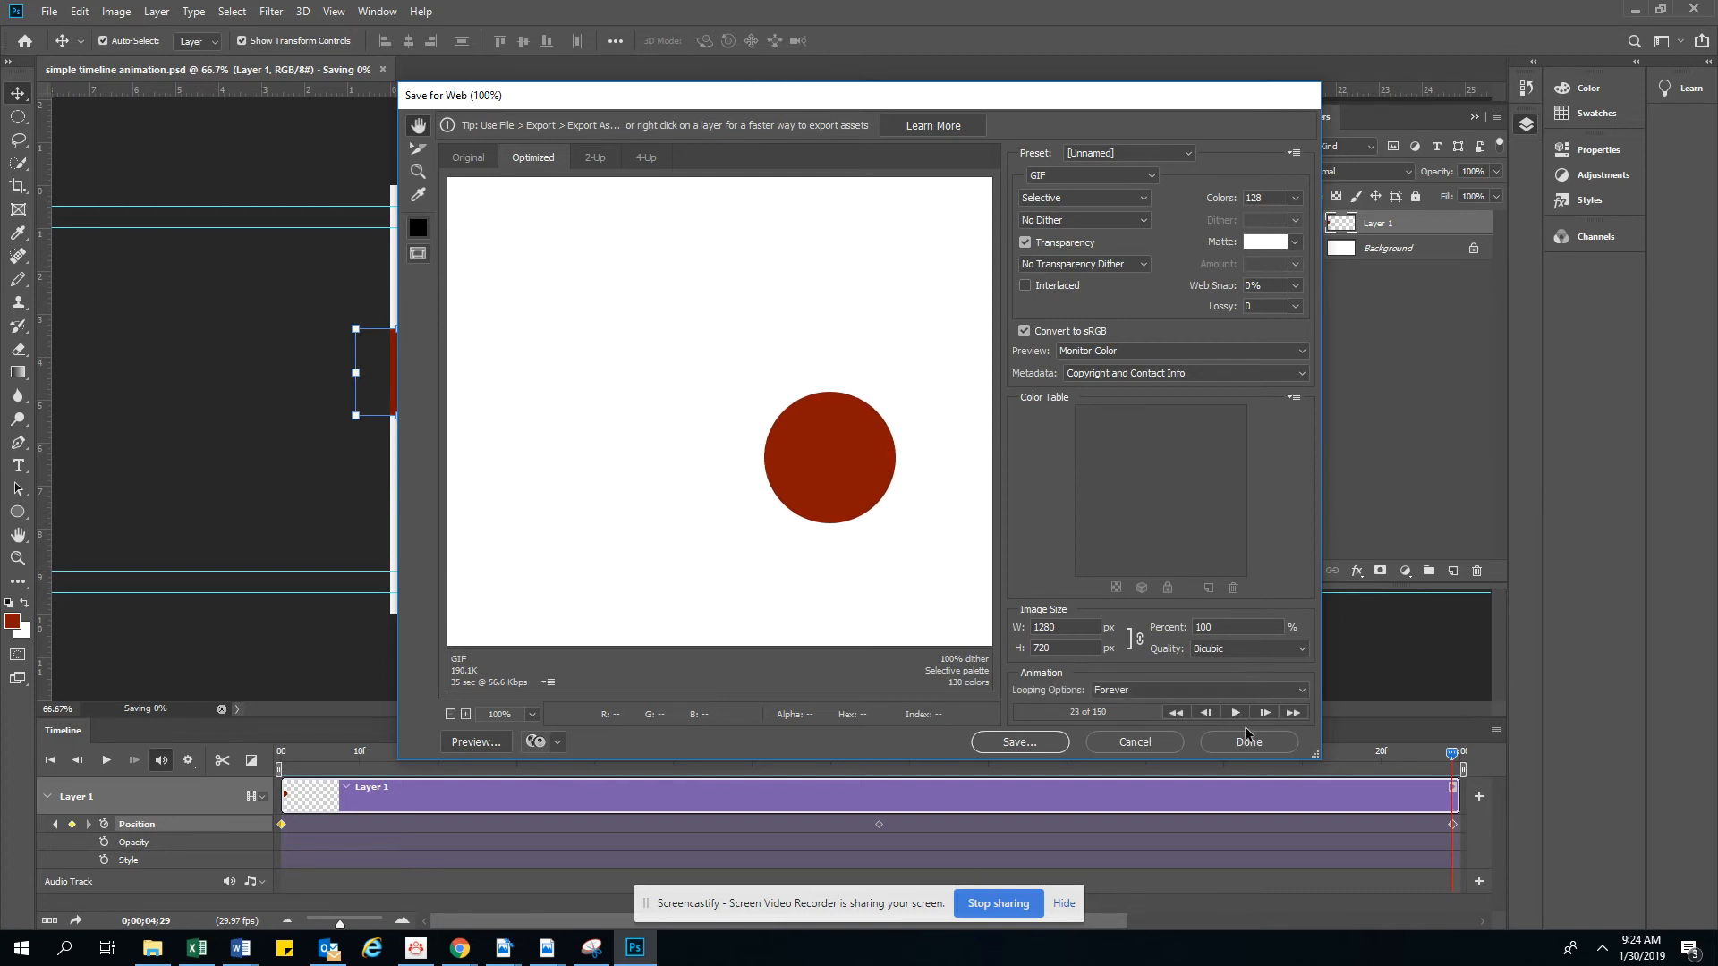
pyautogui.click(1233, 713)
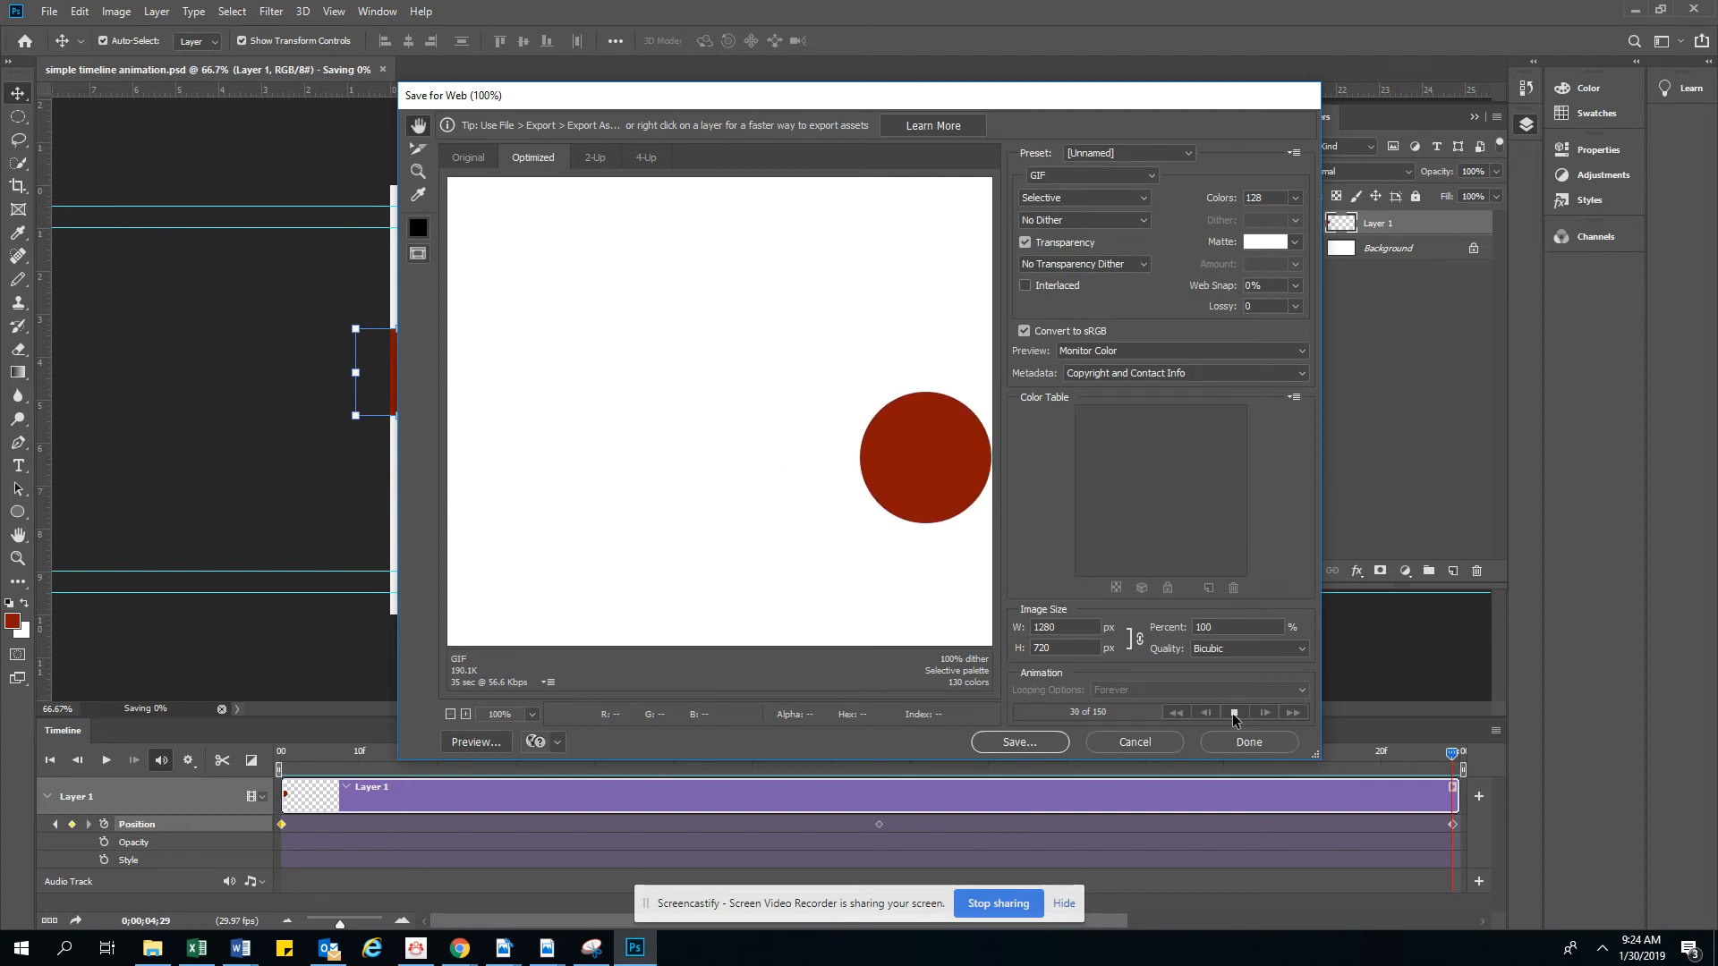
pyautogui.click(1232, 712)
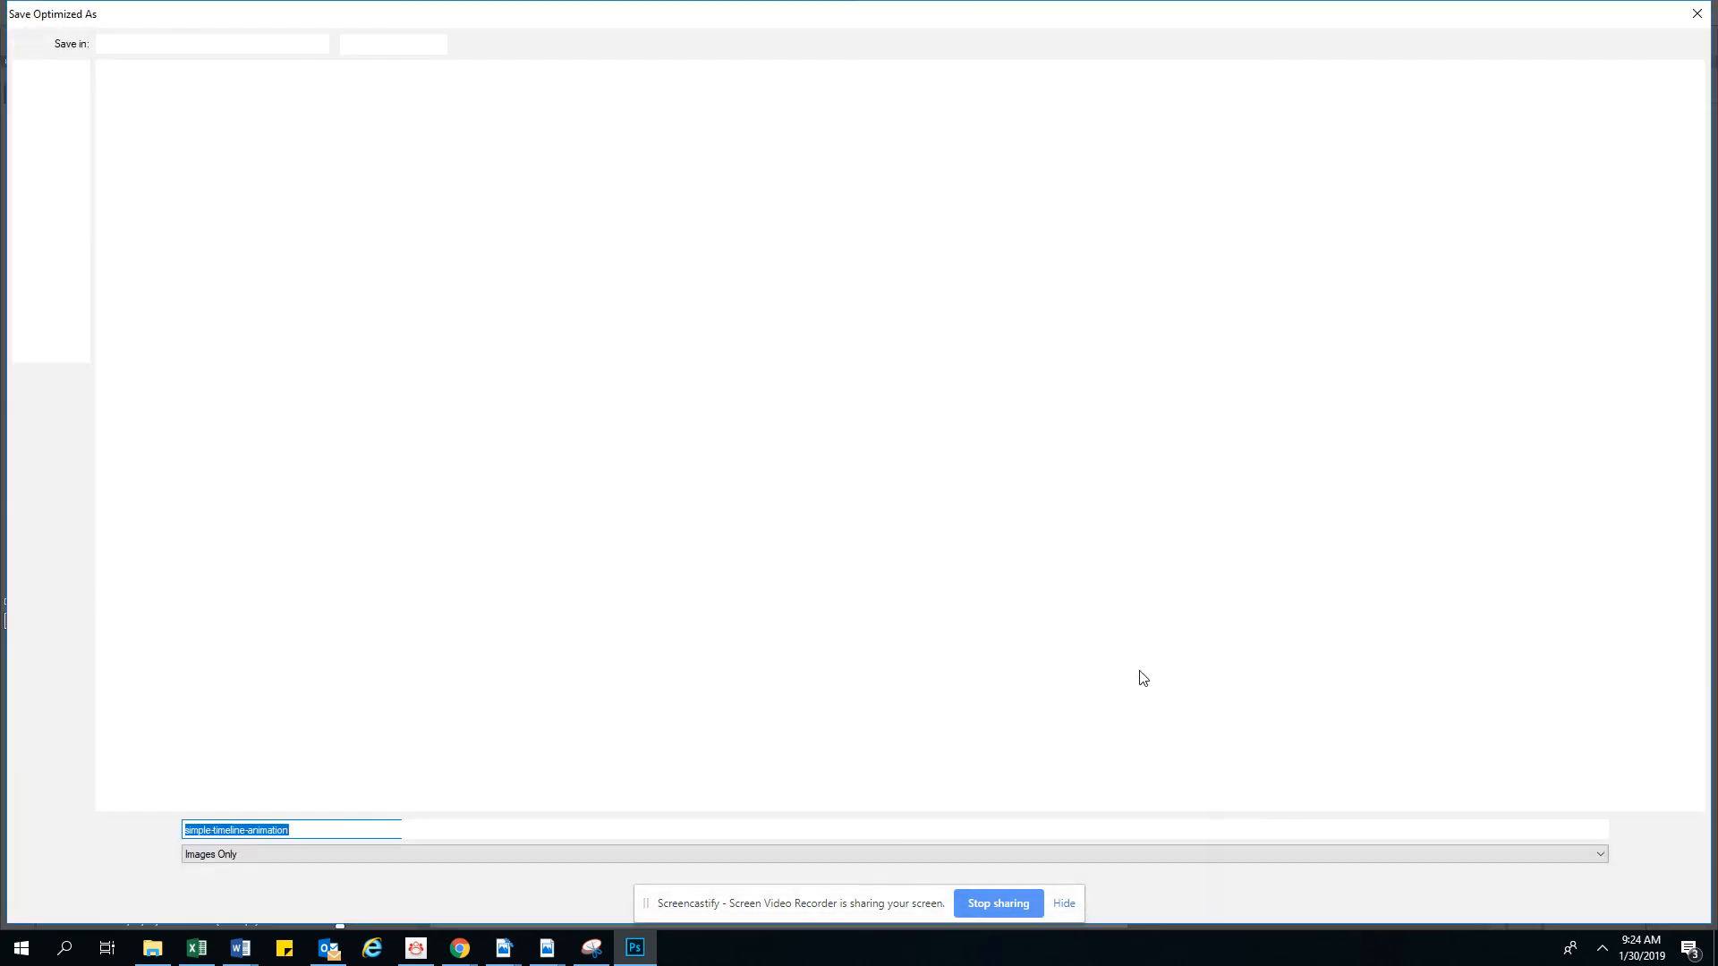
# Start saving the optimized GIF and open the choice of save locations.
pyautogui.click(133, 47)
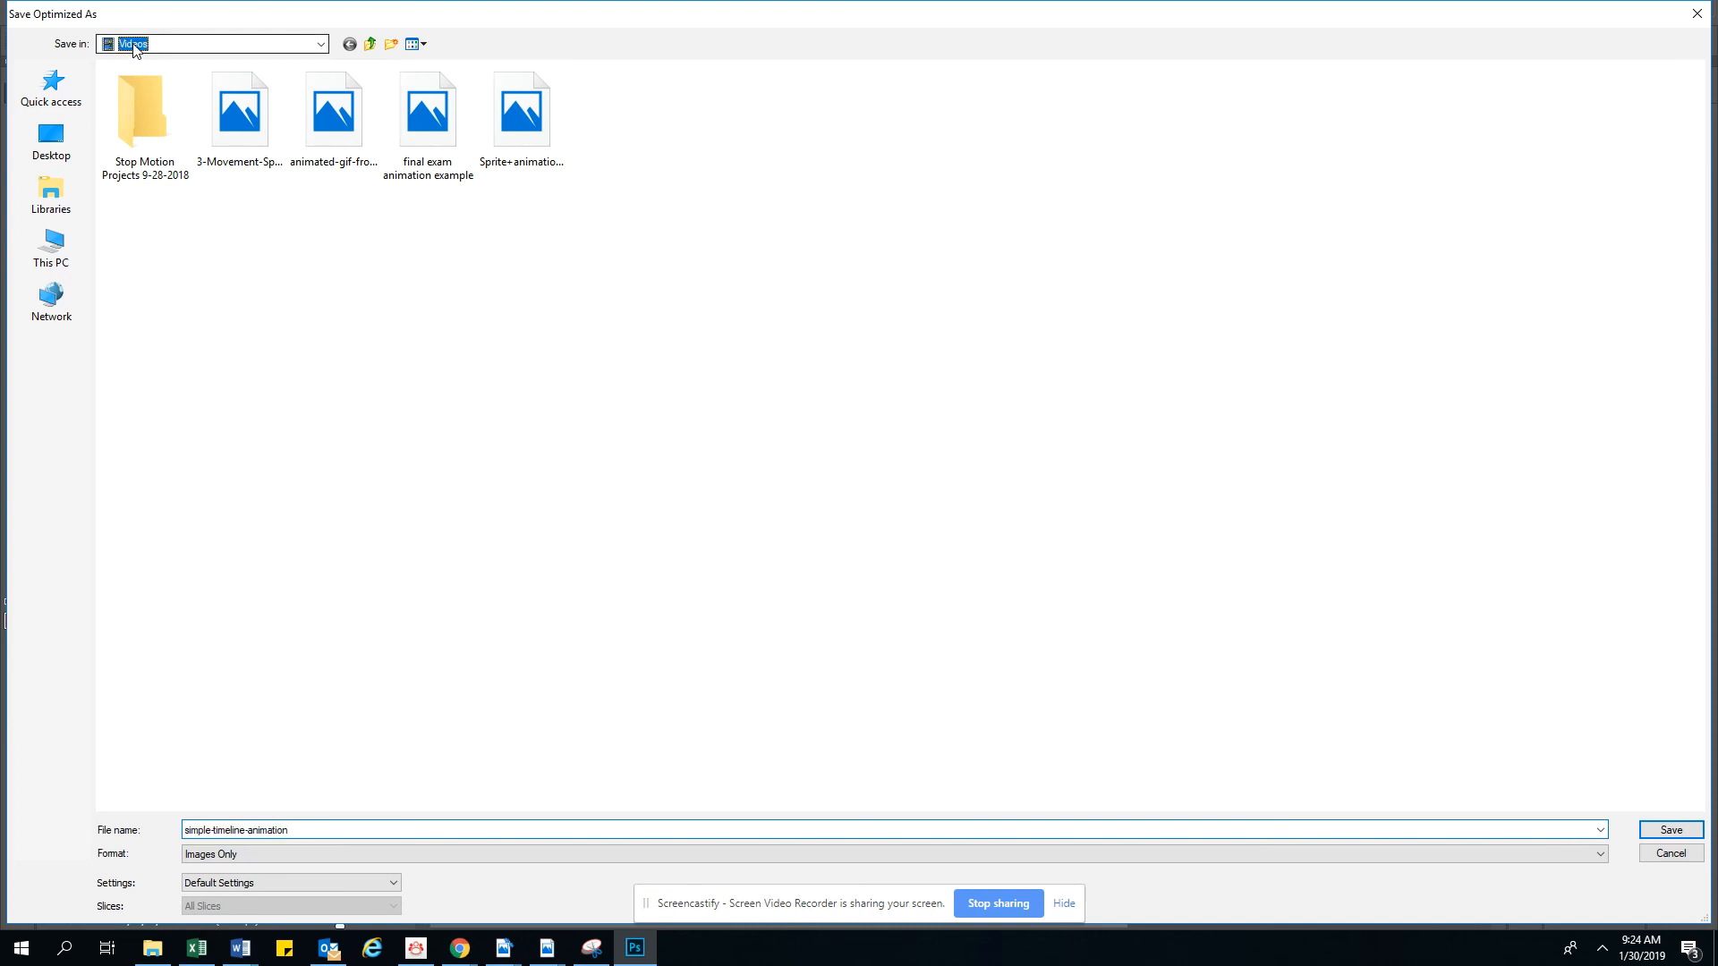